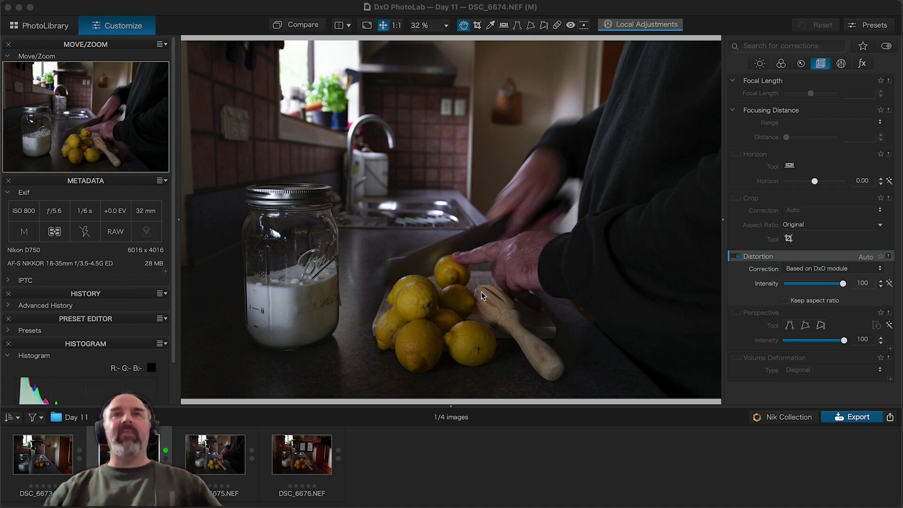
# Open DSC_6676.NEF and set its white balance by sampling the grey card held in the photo.
pyautogui.click(299, 459)
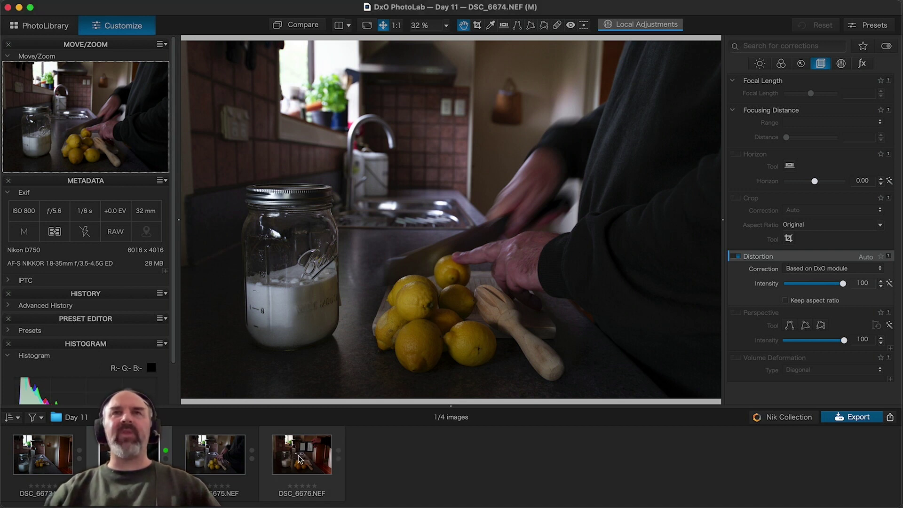
pyautogui.click(299, 459)
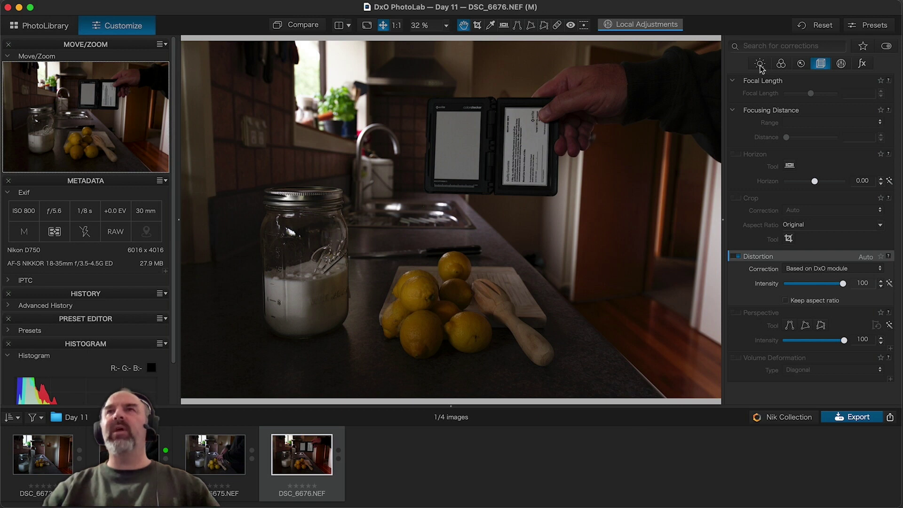
pyautogui.click(781, 64)
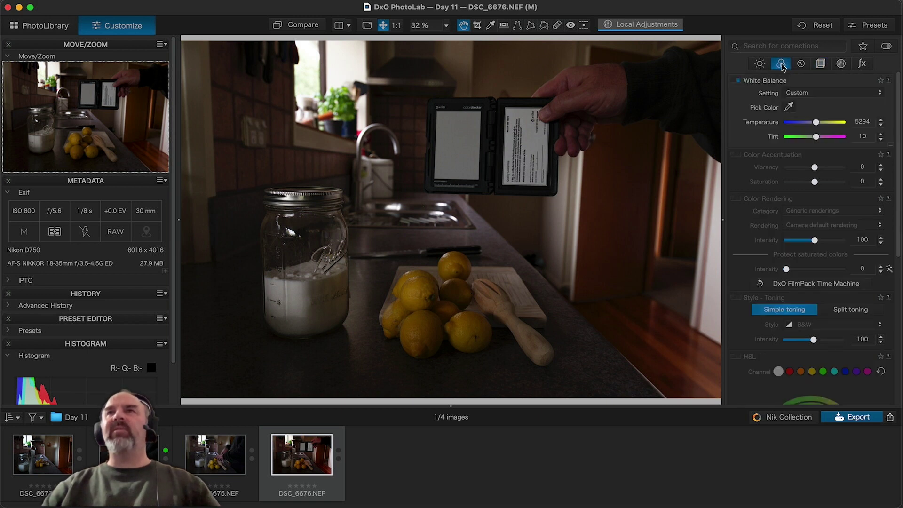
pyautogui.click(789, 107)
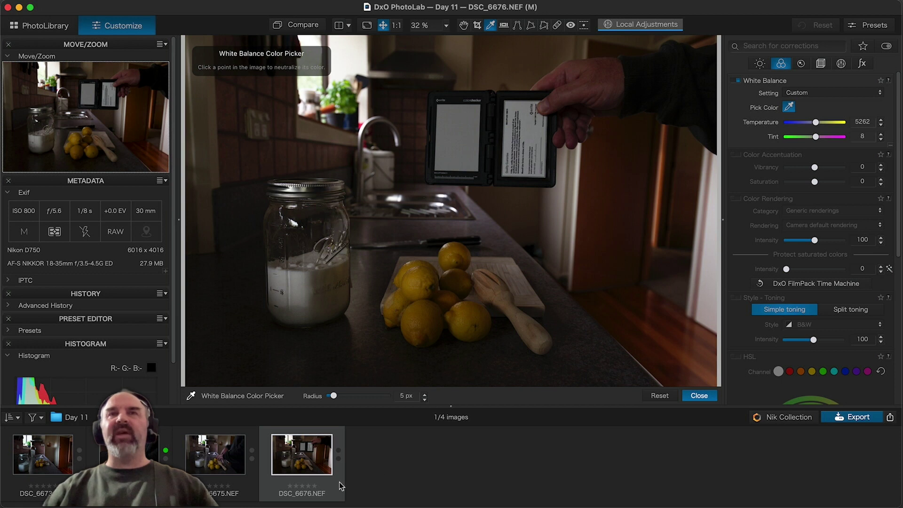
# Copy the correction settings from DSC_6676.NEF and paste them onto DSC_6674.NEF.
pyautogui.rightClick(297, 456)
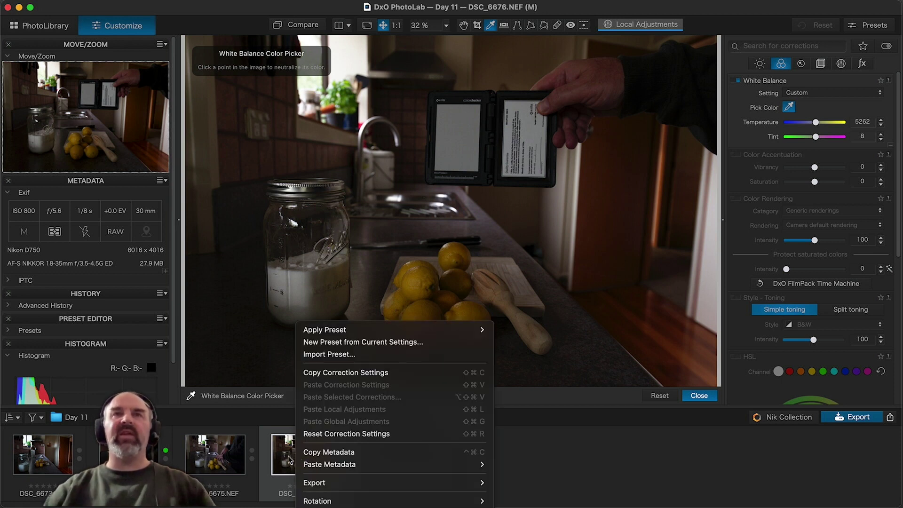
pyautogui.click(323, 373)
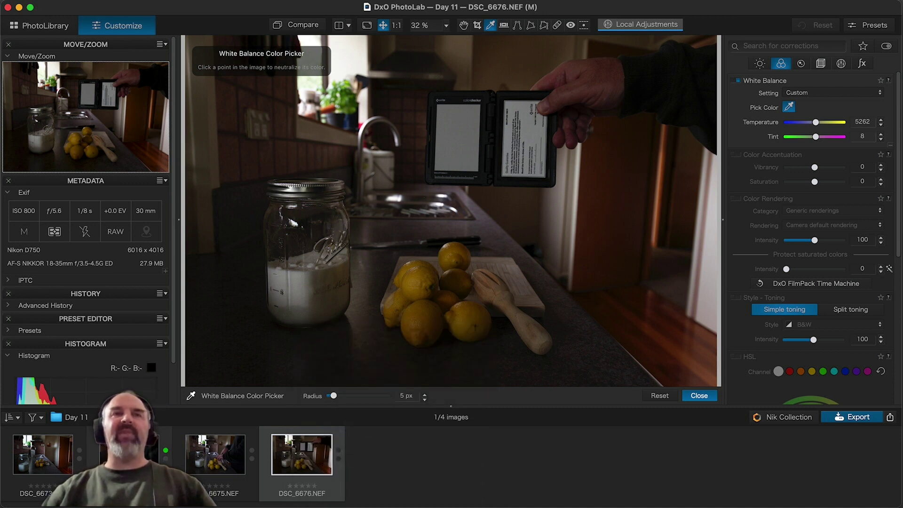
pyautogui.click(130, 454)
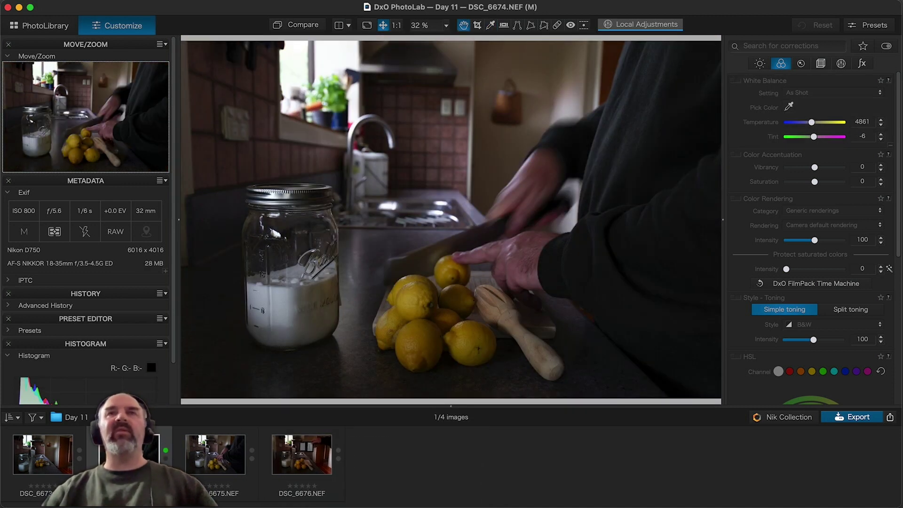
pyautogui.rightClick(130, 454)
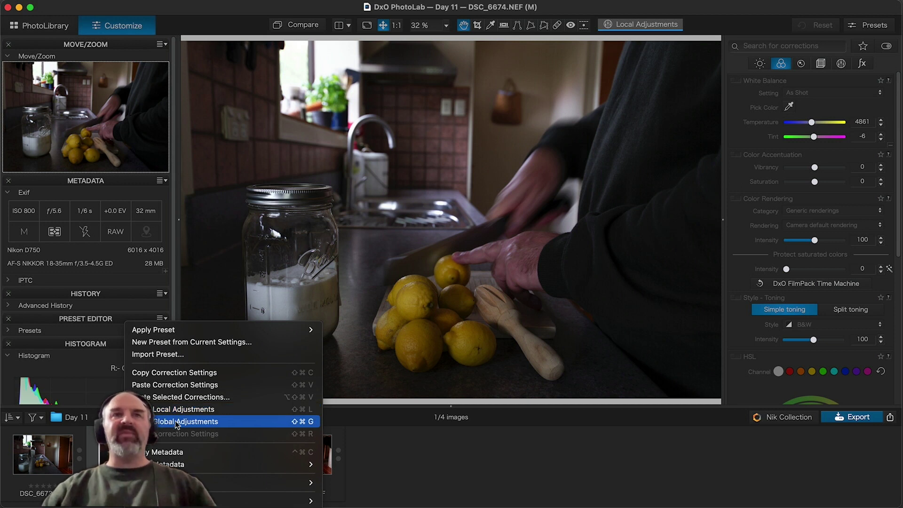
pyautogui.click(177, 385)
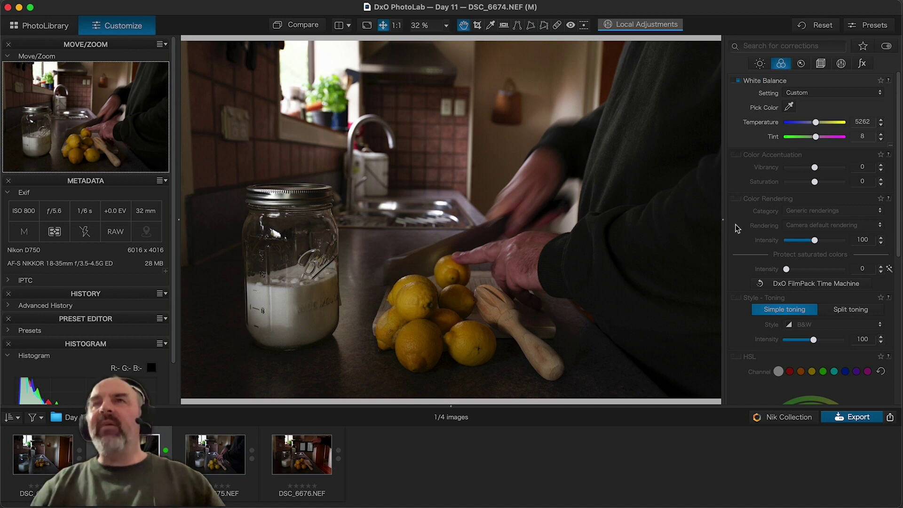
# Enable Color Rendering with the Digital Films category and Fuji ProNeg High rendering, and compare the photo with and without it.
pyautogui.click(737, 199)
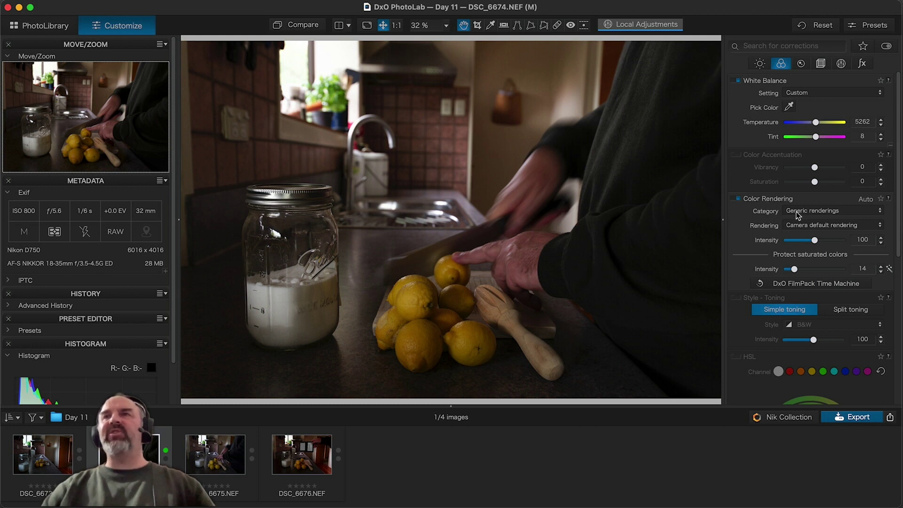
pyautogui.scroll(-1, 805, 227)
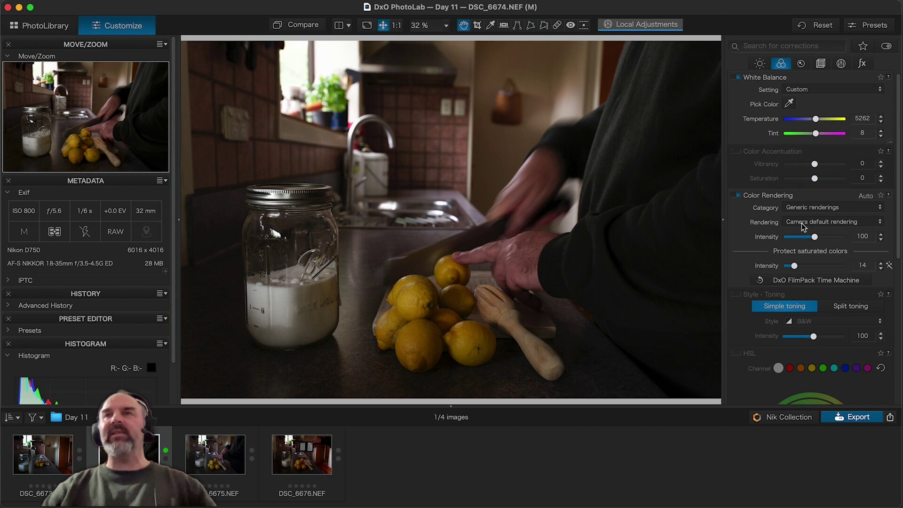
pyautogui.click(807, 207)
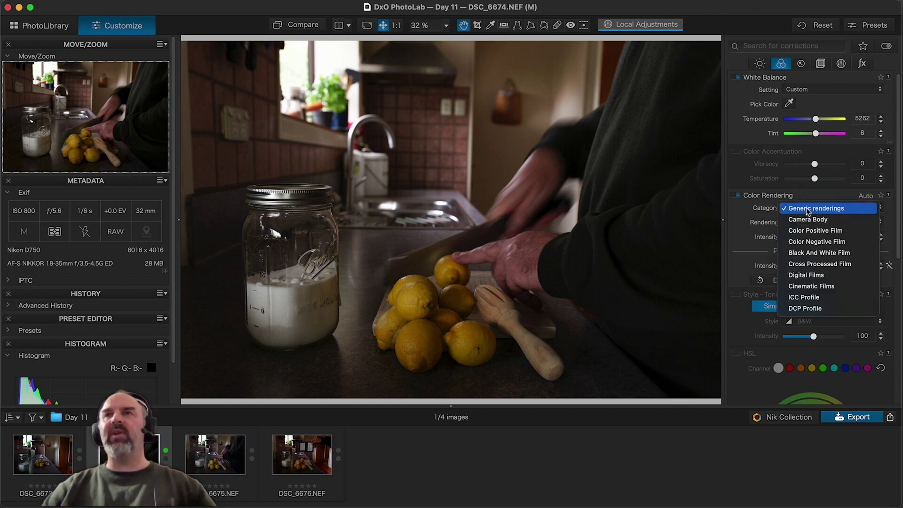
pyautogui.click(802, 274)
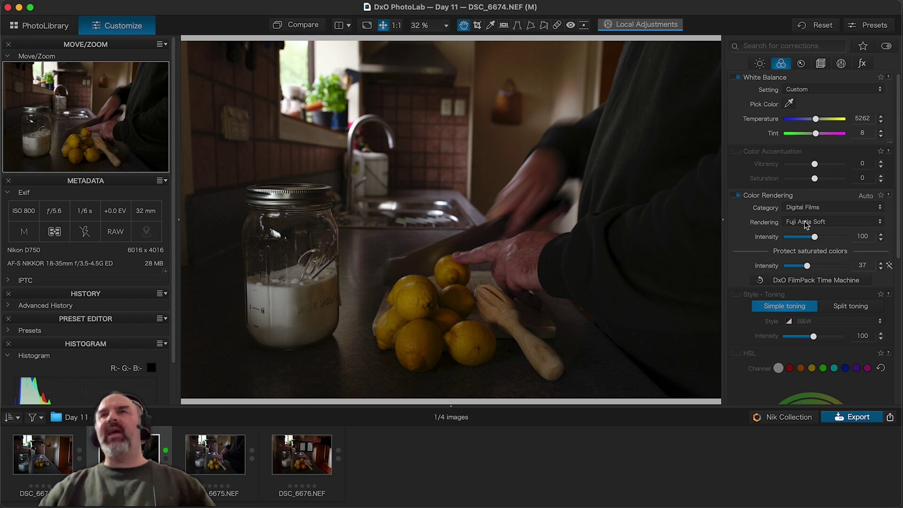
pyautogui.click(805, 221)
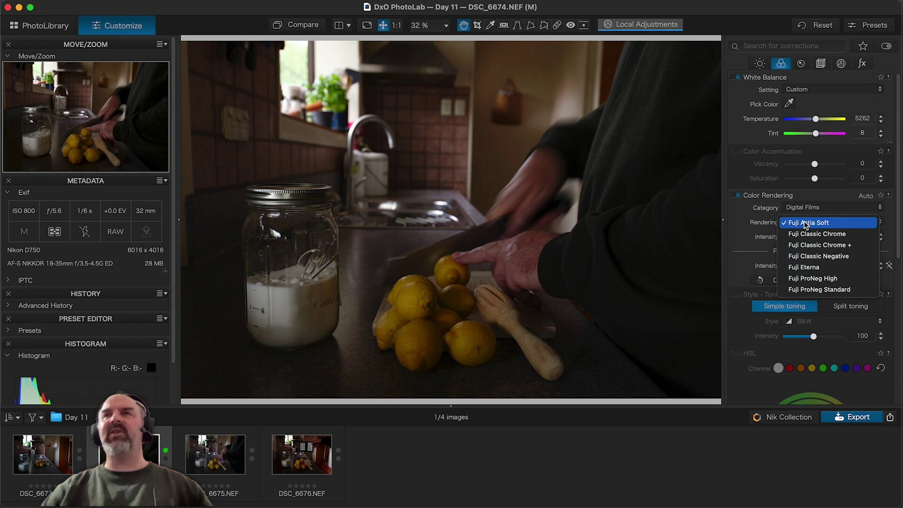
pyautogui.click(811, 278)
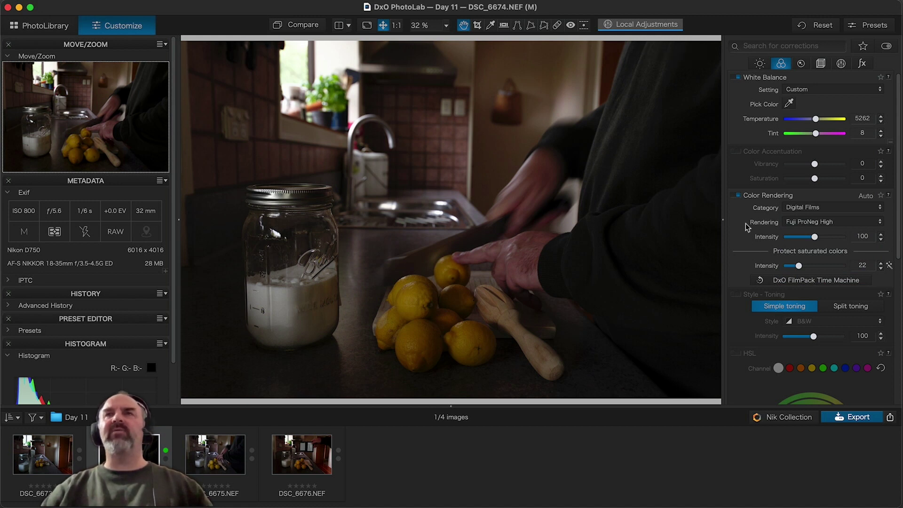
pyautogui.click(737, 196)
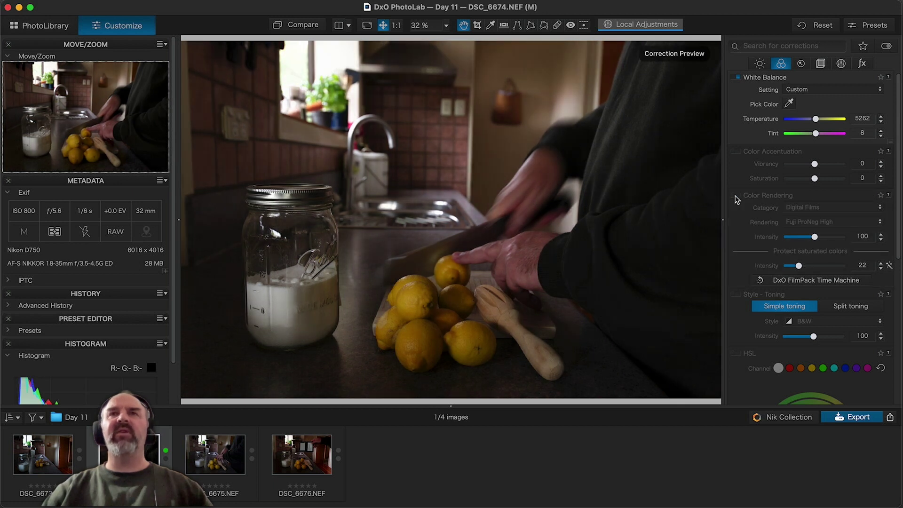
pyautogui.click(737, 196)
pyautogui.click(737, 196)
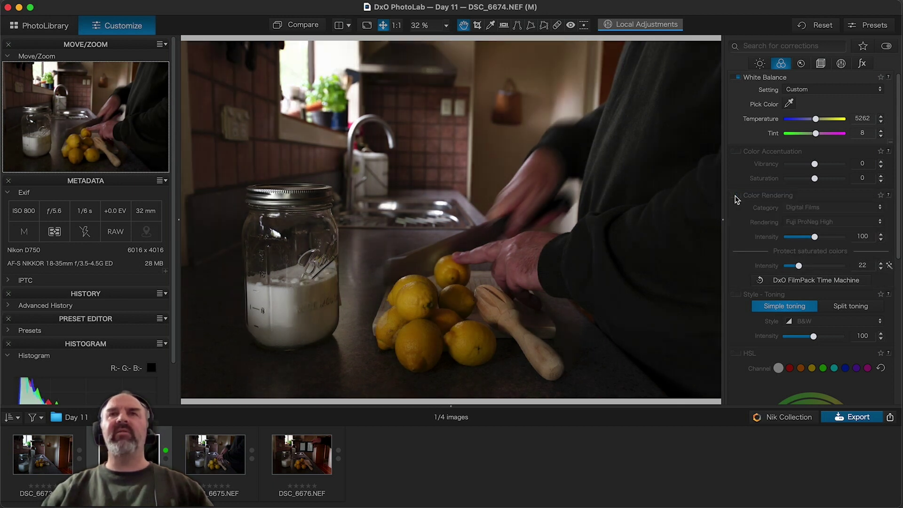
pyautogui.click(737, 195)
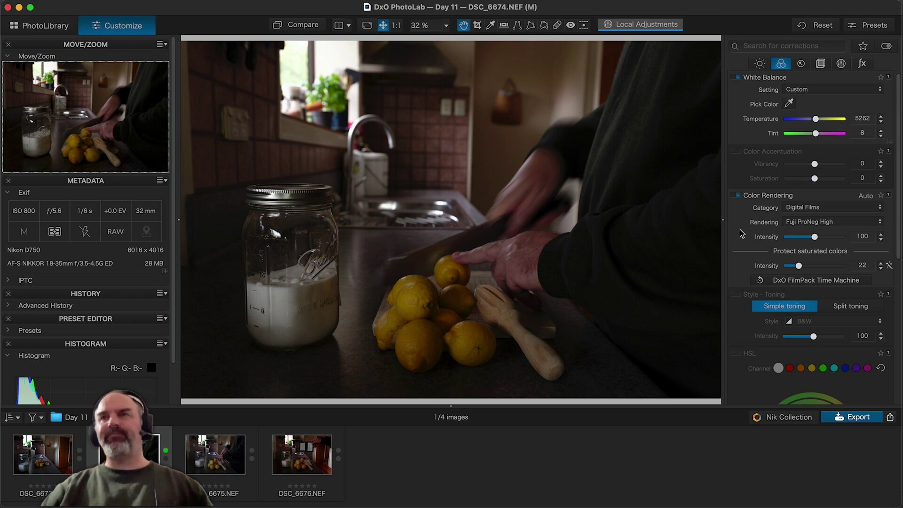
# Set the photo's exposure compensation to 1.00.
pyautogui.click(759, 63)
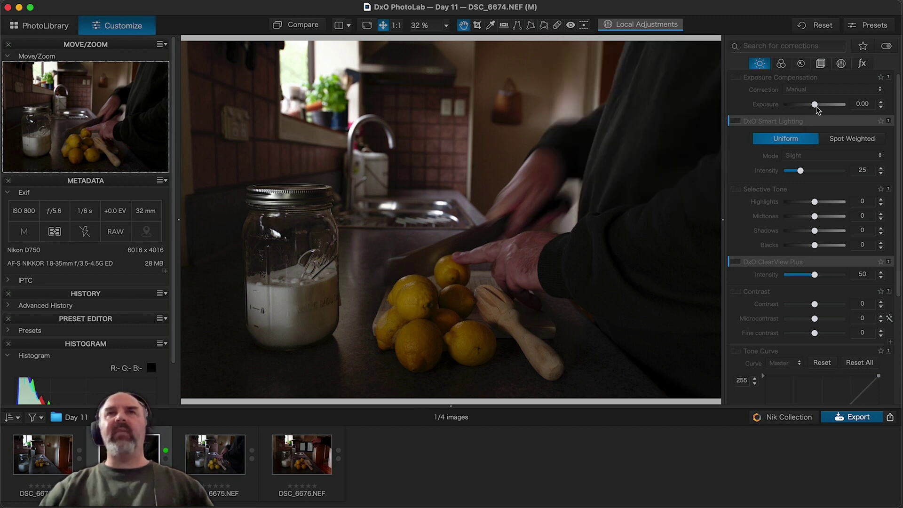
pyautogui.click(865, 105)
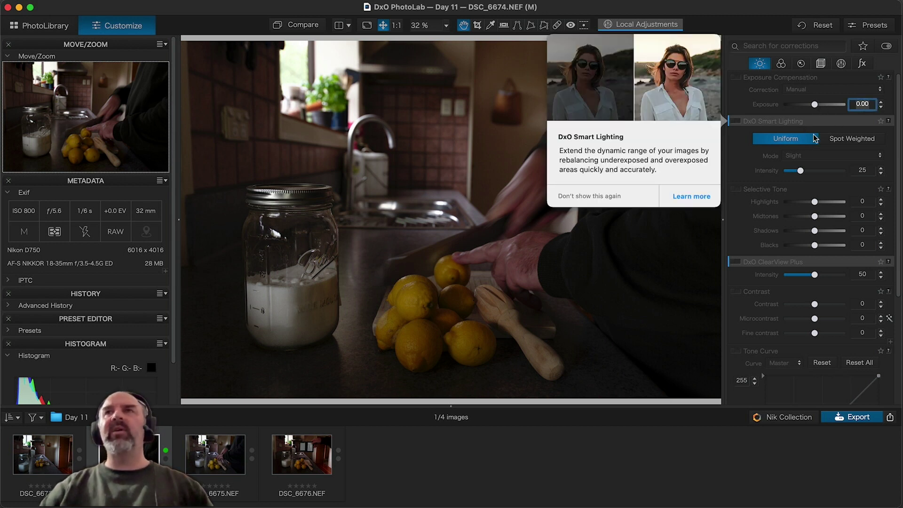
pyautogui.write('1')
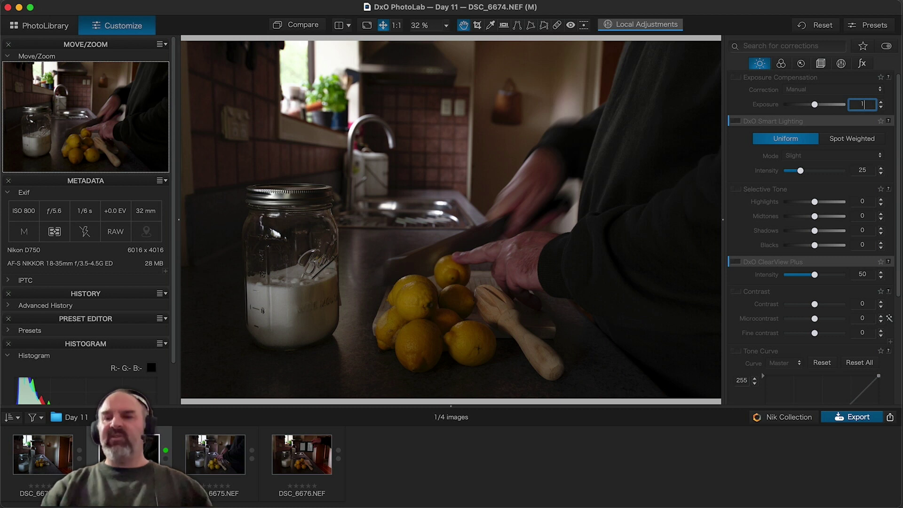
pyautogui.press('Return')
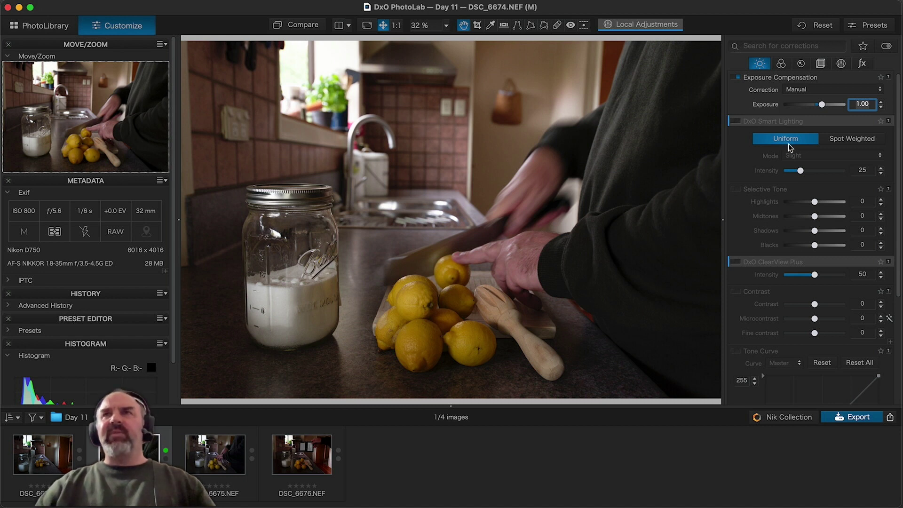
# Enable DxO Smart Lighting on the photo and set its intensity to 19.
pyautogui.moveTo(738, 124)
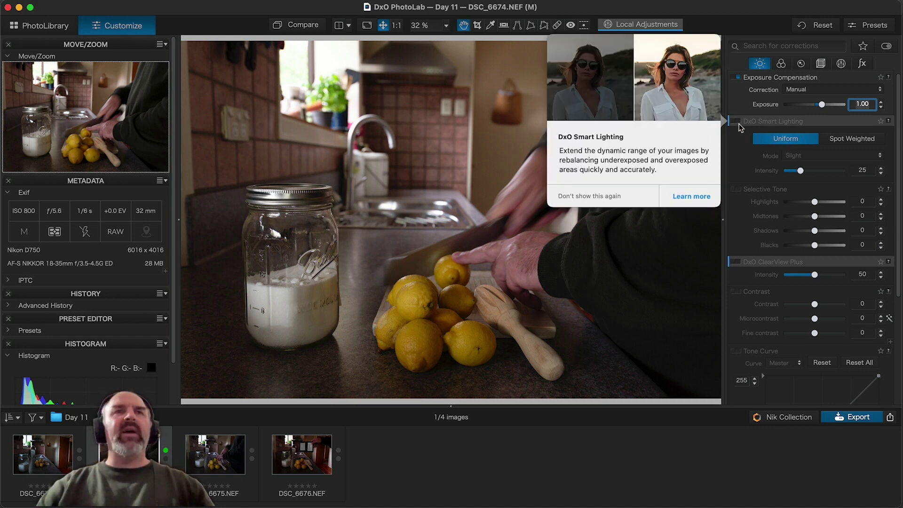
pyautogui.scroll(-3, 57, 265)
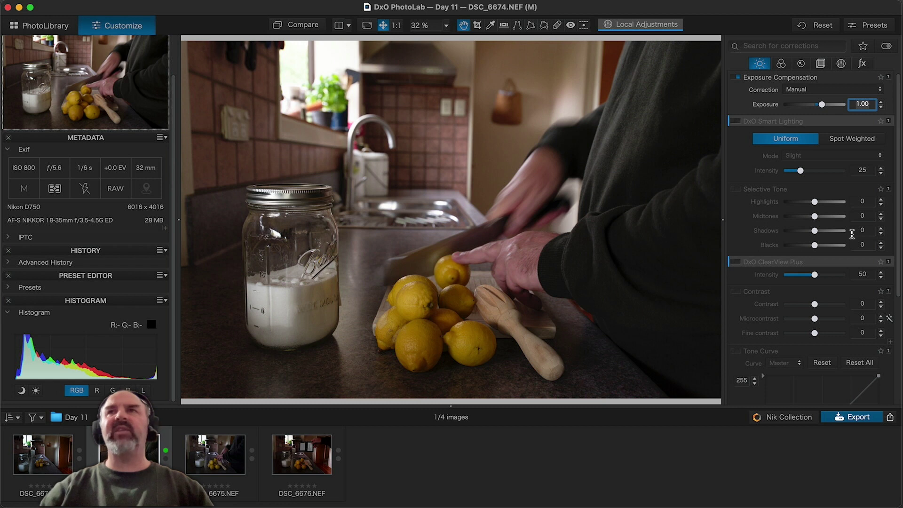
pyautogui.click(736, 121)
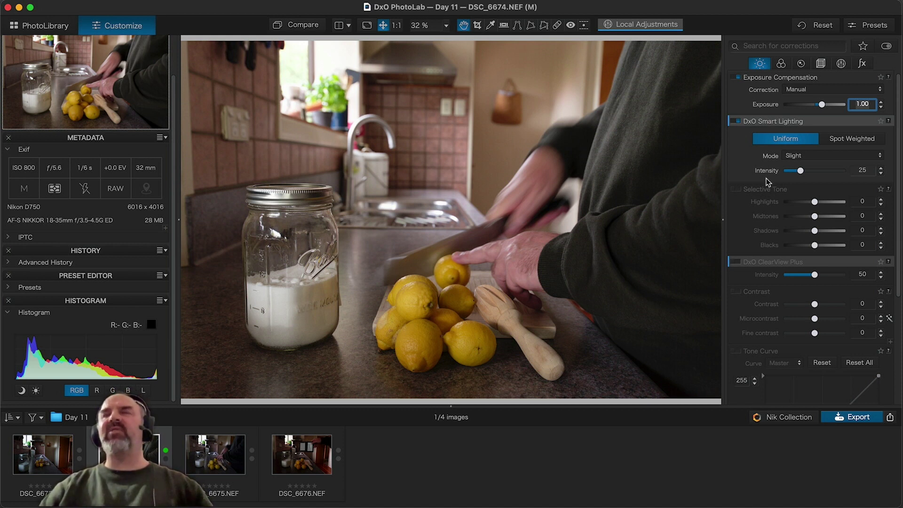
pyautogui.scroll(1, 766, 182)
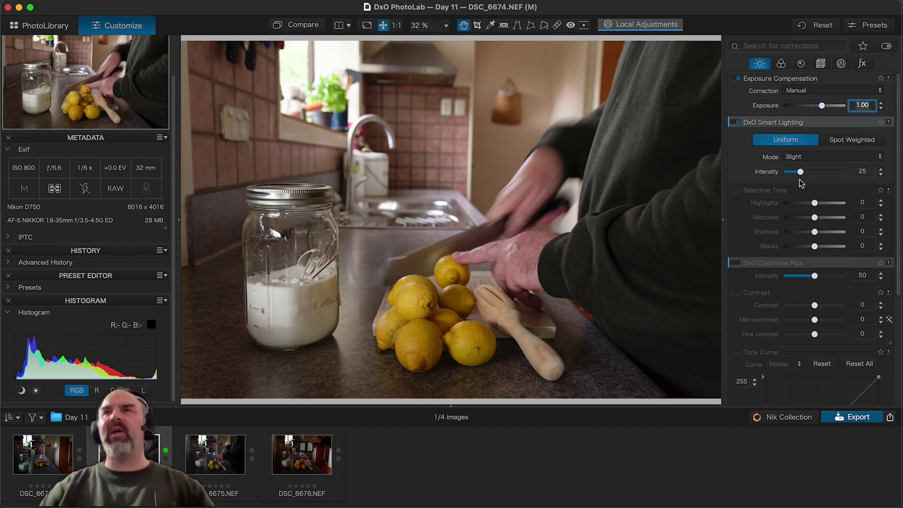
pyautogui.moveTo(801, 171); pyautogui.dragTo(798, 172)
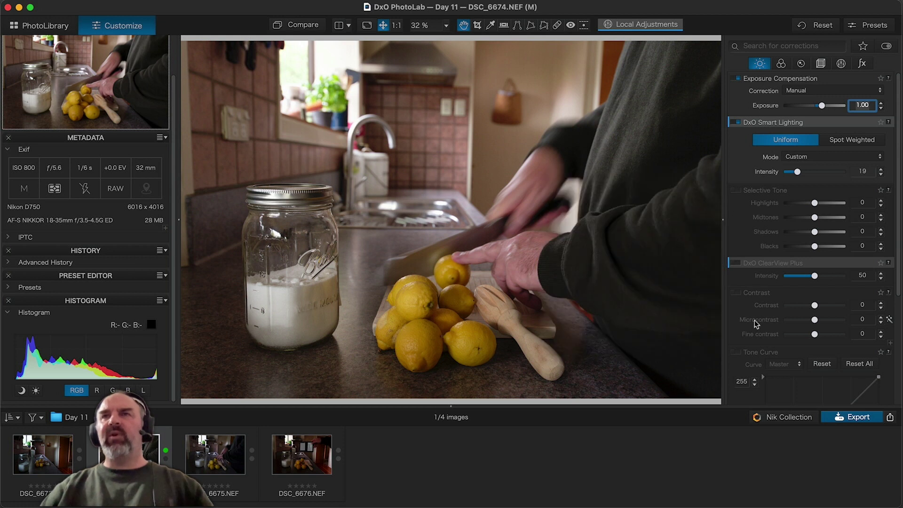
# Enable the Contrast correction, set Contrast to 9, and compare the photo with and without it.
pyautogui.click(737, 293)
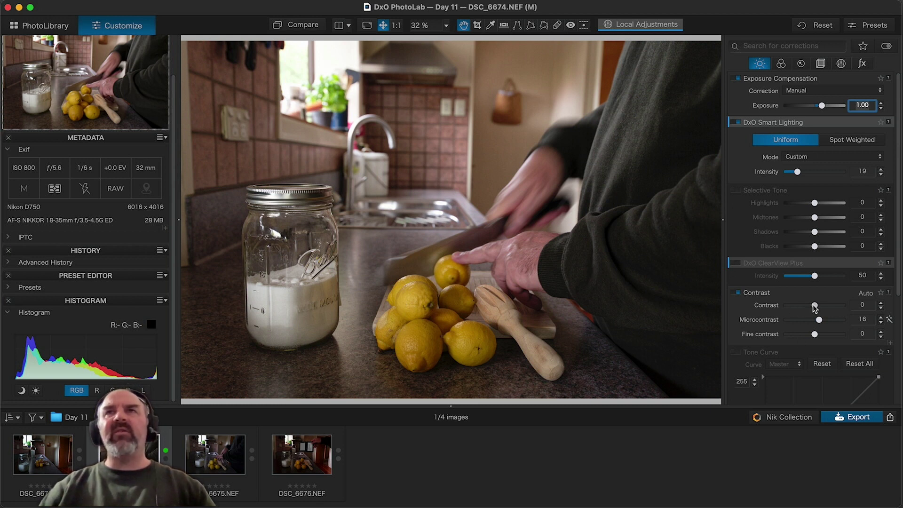
pyautogui.moveTo(816, 306); pyautogui.dragTo(817, 308)
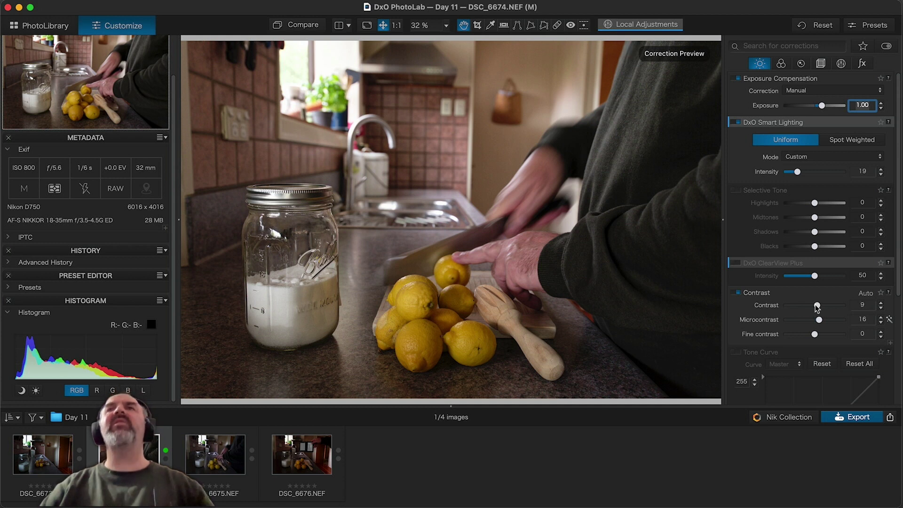
pyautogui.click(733, 292)
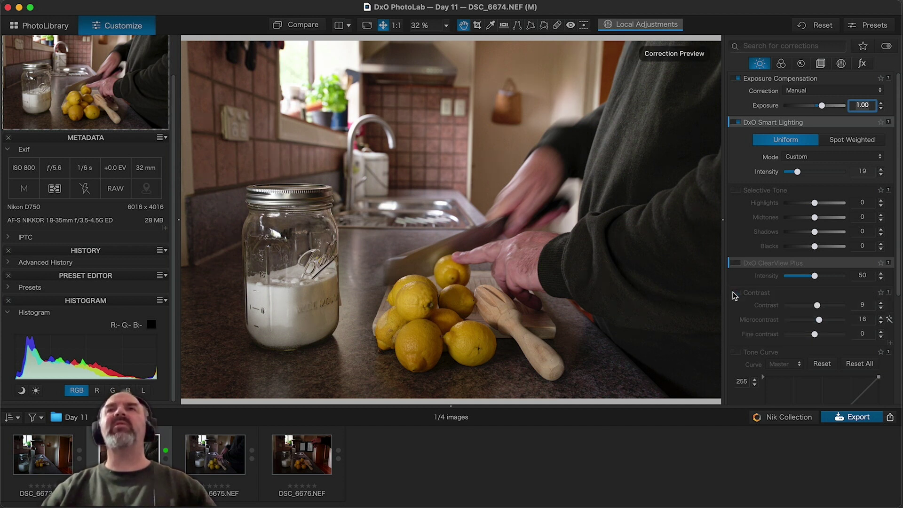
pyautogui.click(734, 292)
pyautogui.click(733, 293)
pyautogui.click(734, 292)
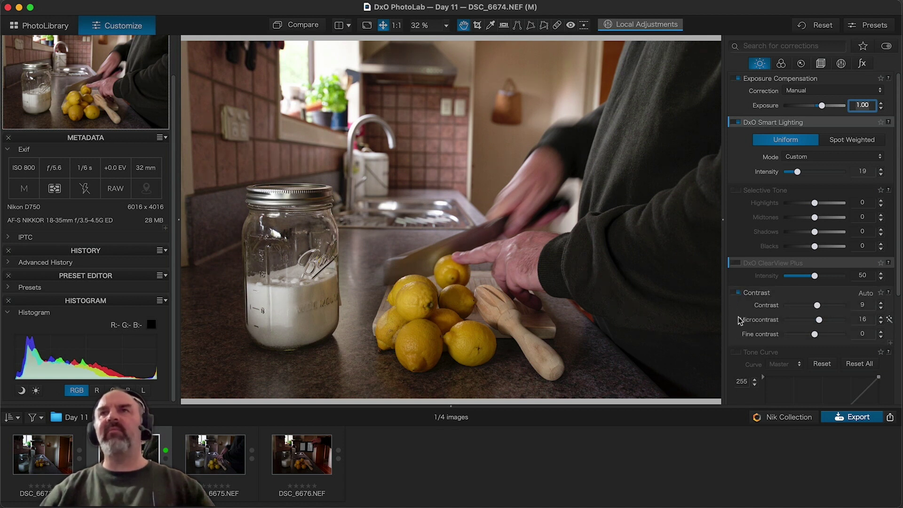
# Enable the automatic Perspective correction in the geometry corrections.
pyautogui.scroll(-5, 739, 319)
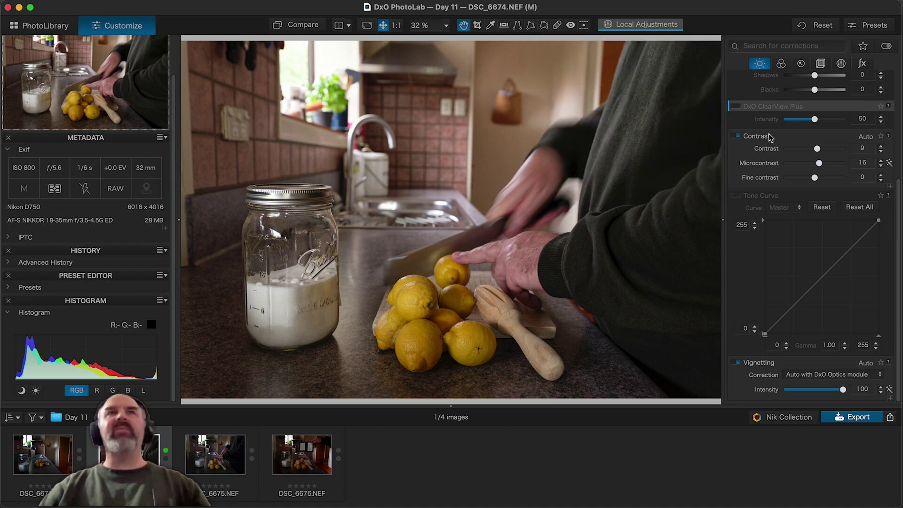
pyautogui.click(823, 64)
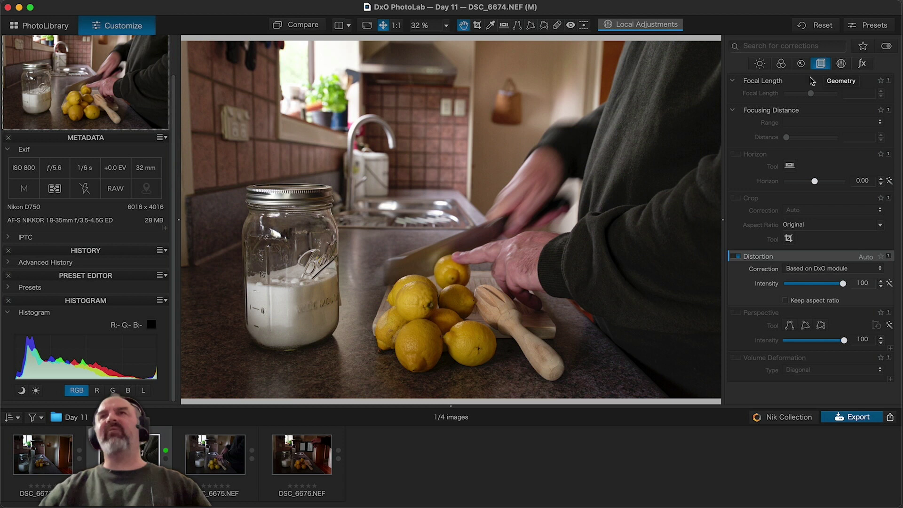
pyautogui.moveTo(739, 252)
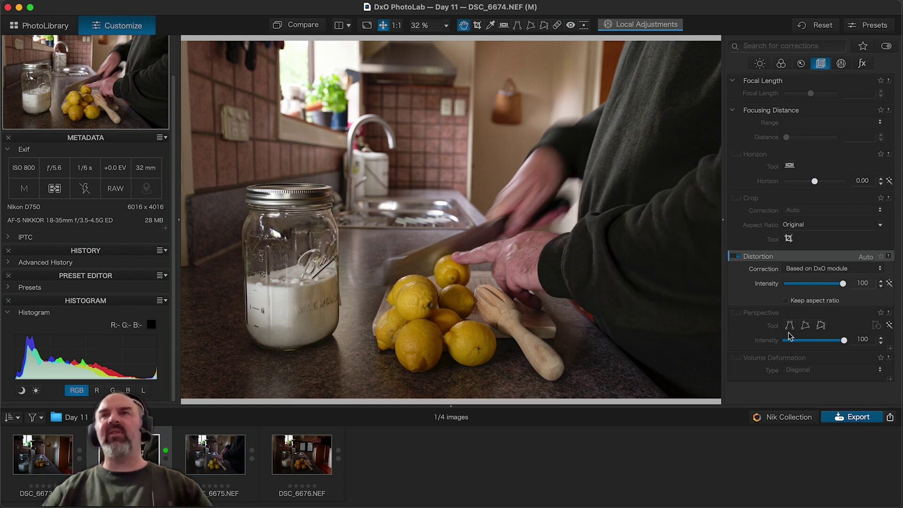
pyautogui.click(737, 313)
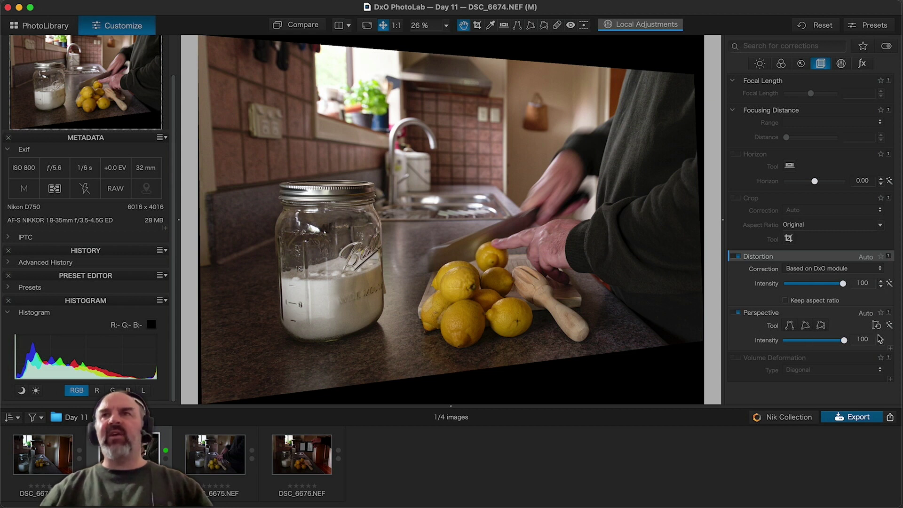
# Cancel the automatic perspective correction and apply Force Parallel with guides along the wall's vertical grout line and the wall edge beside the hanging bag.
pyautogui.click(890, 325)
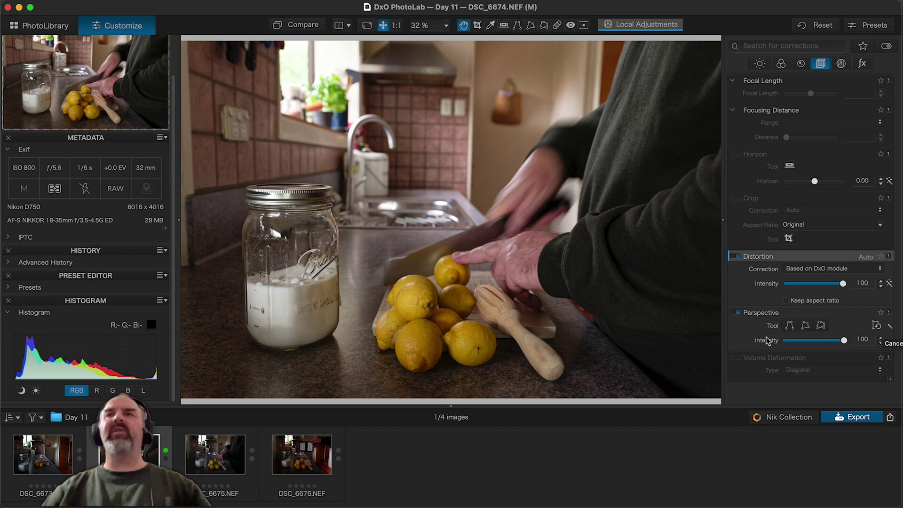
pyautogui.click(791, 326)
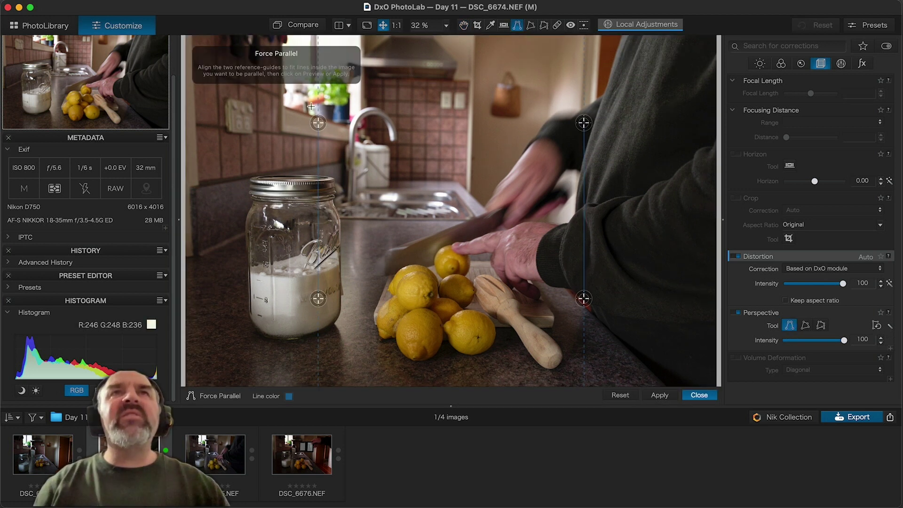
pyautogui.moveTo(315, 124); pyautogui.dragTo(213, 43)
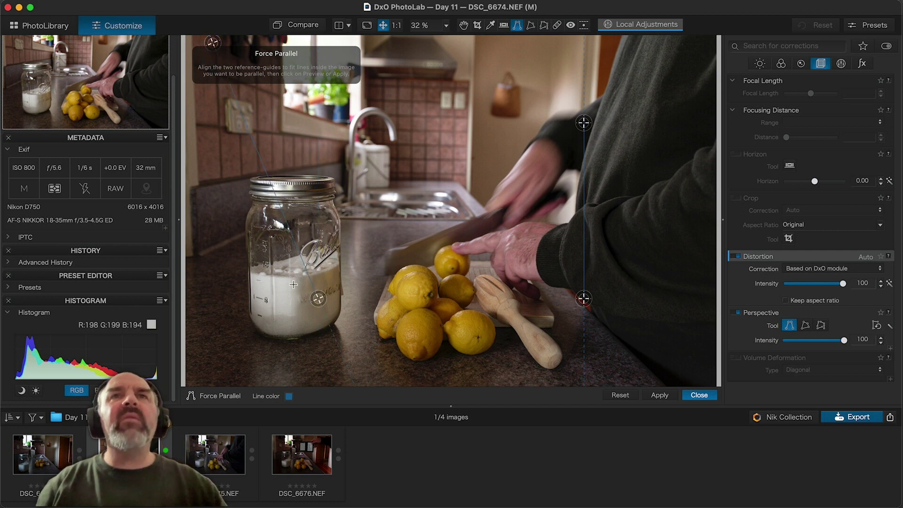
pyautogui.moveTo(318, 298); pyautogui.dragTo(220, 174)
pyautogui.moveTo(214, 42); pyautogui.dragTo(216, 42)
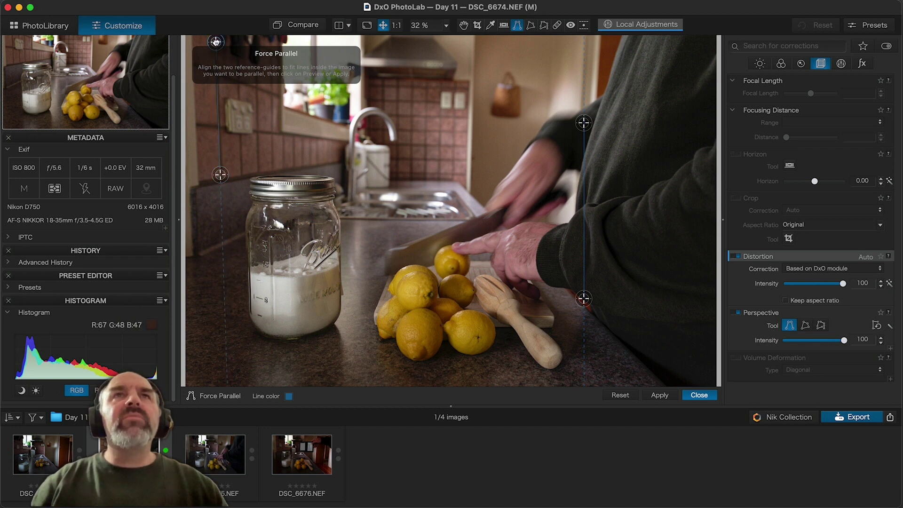
pyautogui.moveTo(216, 42); pyautogui.dragTo(215, 42)
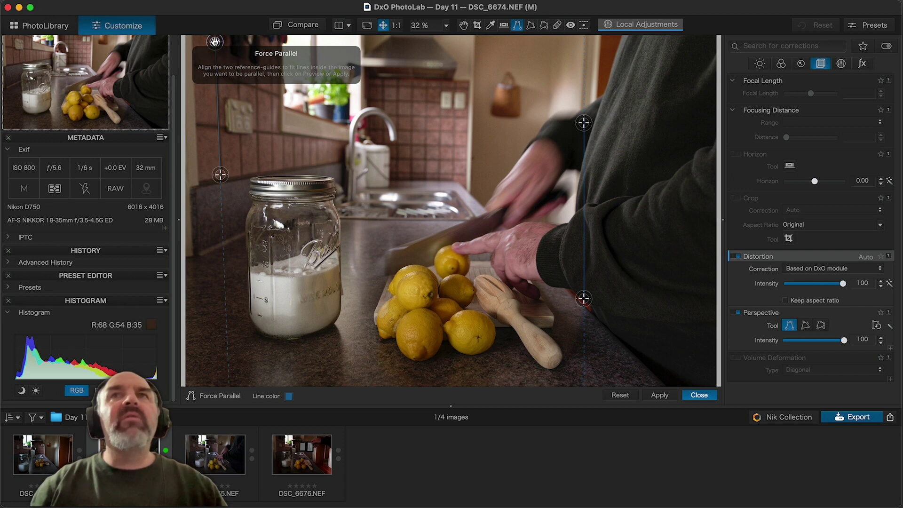
pyautogui.moveTo(584, 122); pyautogui.dragTo(474, 43)
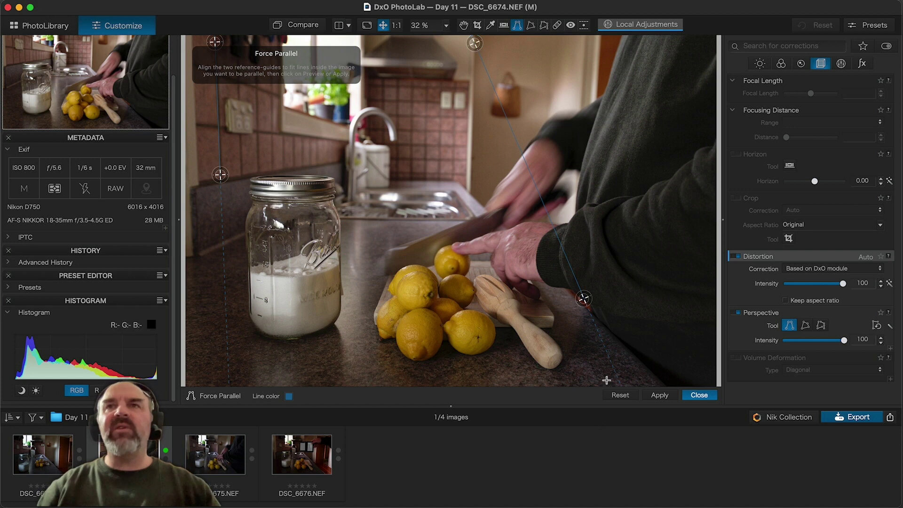
pyautogui.moveTo(584, 298); pyautogui.dragTo(470, 189)
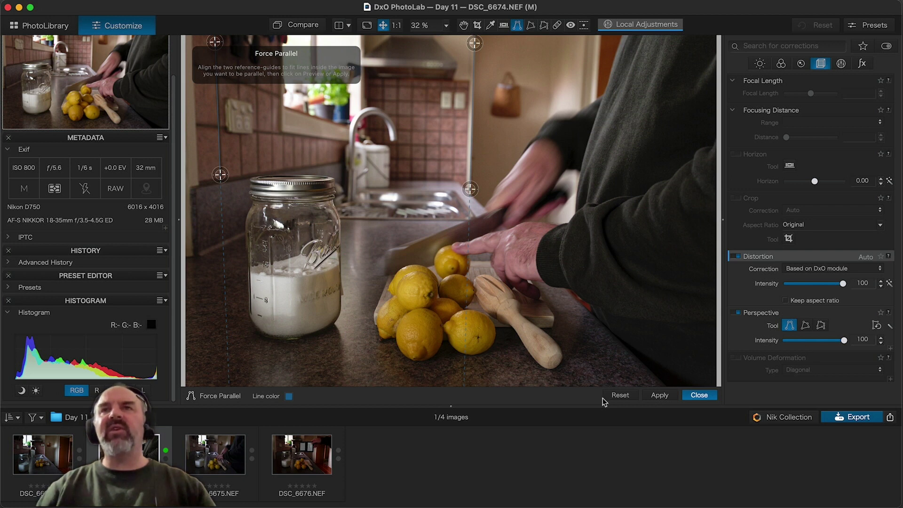
pyautogui.click(660, 398)
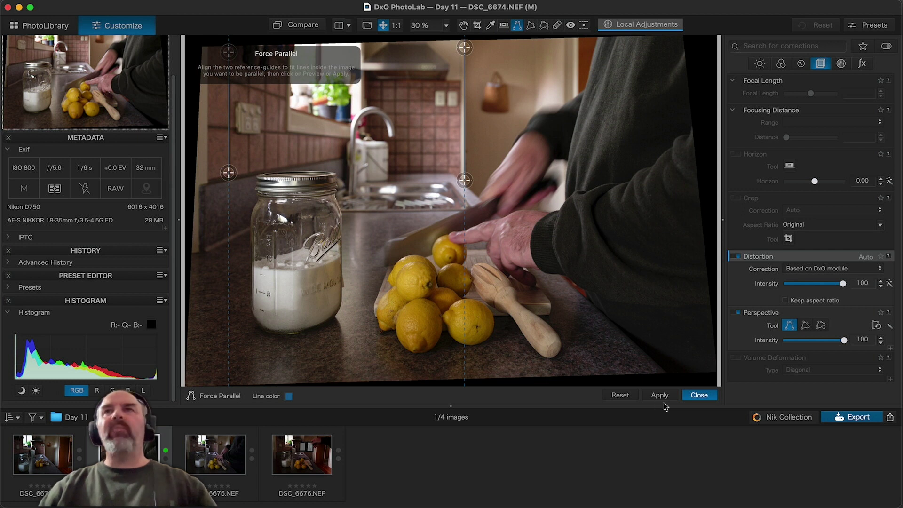
# Enable the automatic crop, set the Perspective intensity to 65, and finish the Force Parallel correction.
pyautogui.click(738, 199)
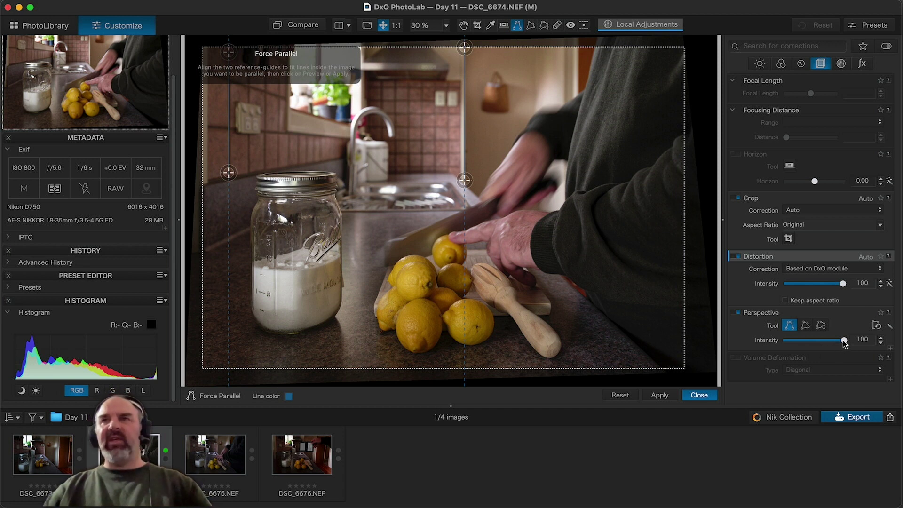
pyautogui.moveTo(844, 343); pyautogui.dragTo(824, 344)
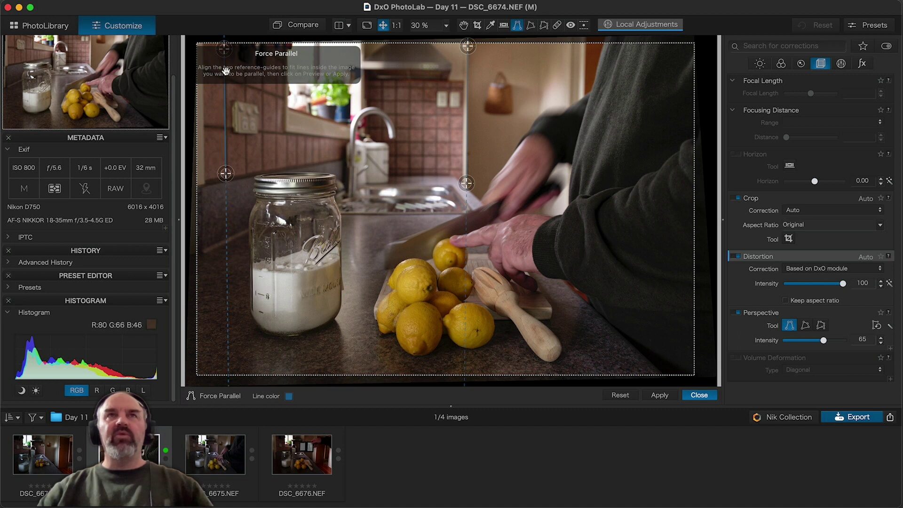
pyautogui.click(699, 396)
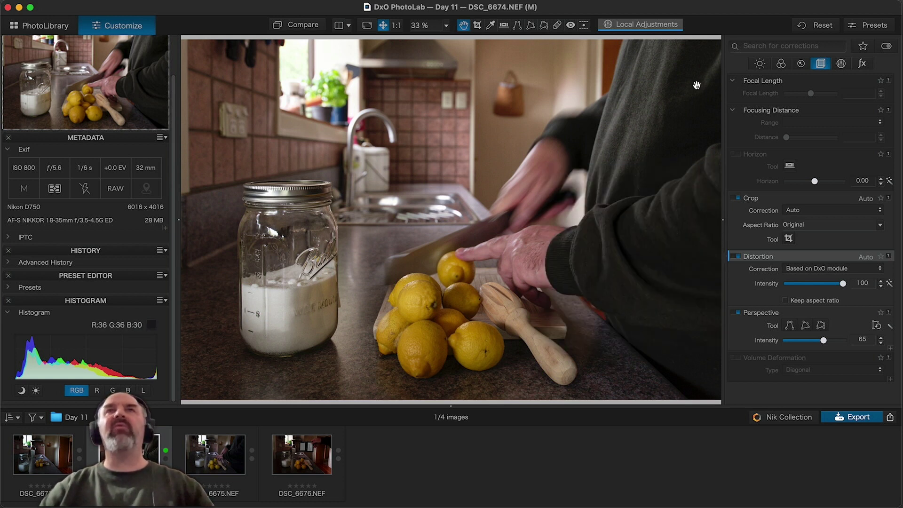
# Crop the photo with an unconstrained aspect ratio, trimming both sides and the upper edge to 5492 x 3933 px.
pyautogui.click(477, 25)
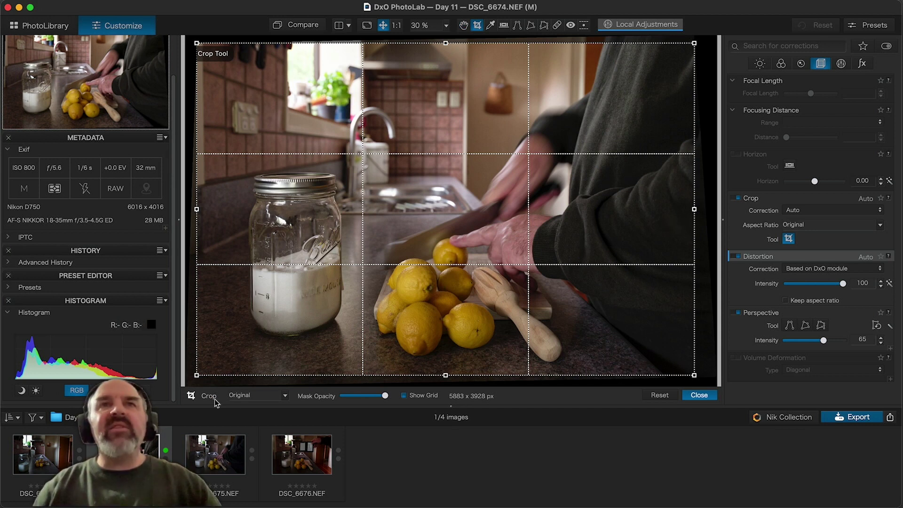
pyautogui.click(286, 398)
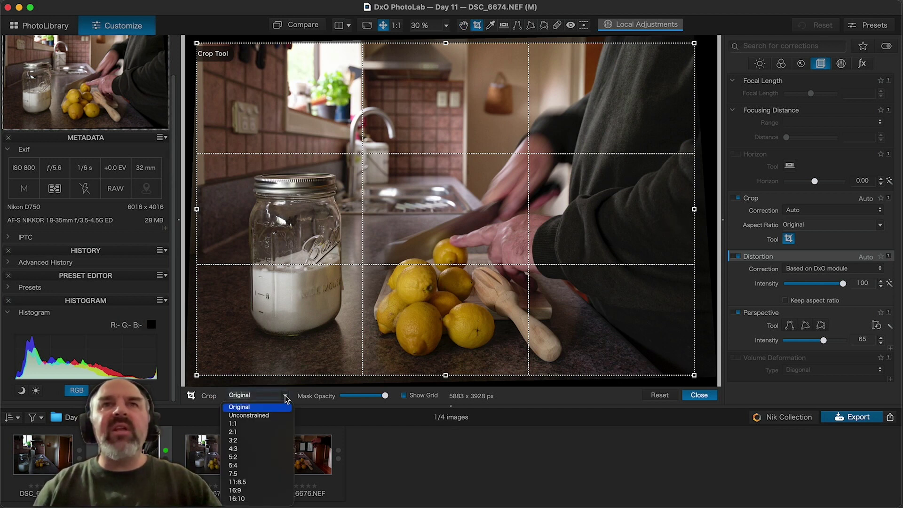
pyautogui.click(267, 416)
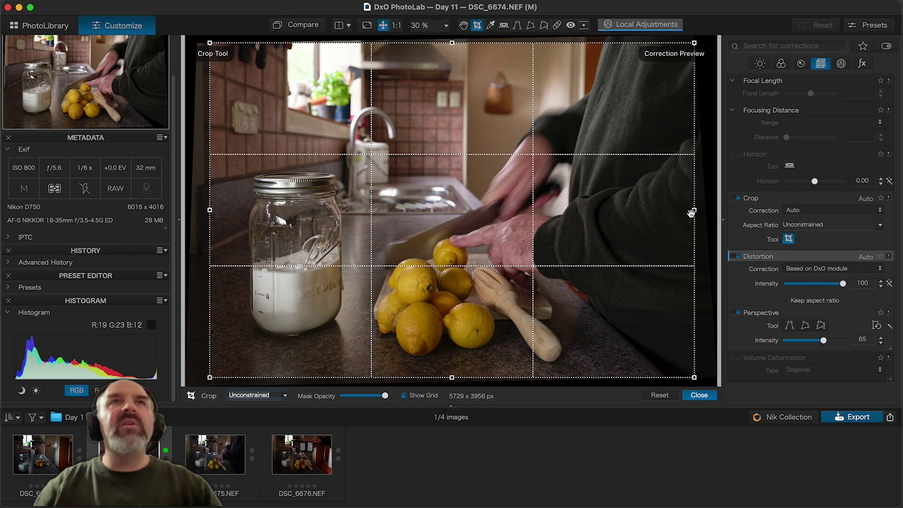
pyautogui.moveTo(692, 213); pyautogui.dragTo(677, 210)
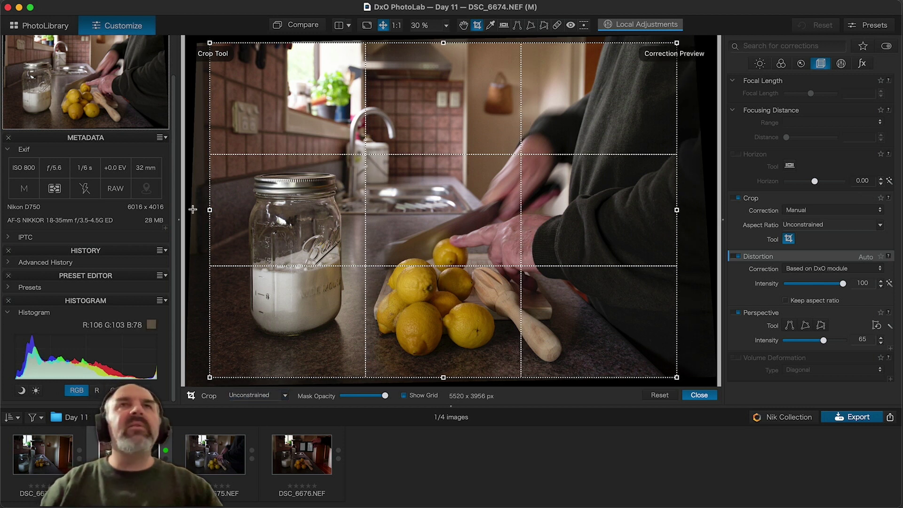
pyautogui.moveTo(203, 209); pyautogui.dragTo(212, 210)
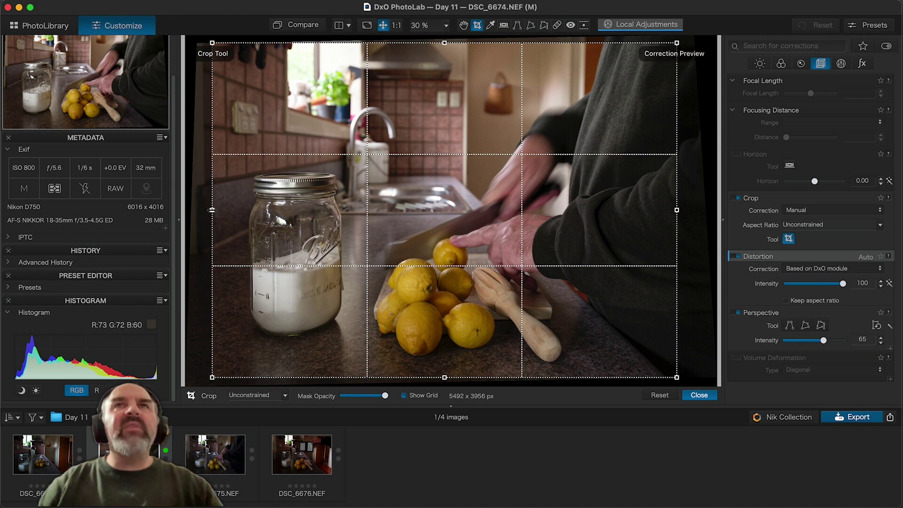
pyautogui.moveTo(445, 43); pyautogui.dragTo(442, 43)
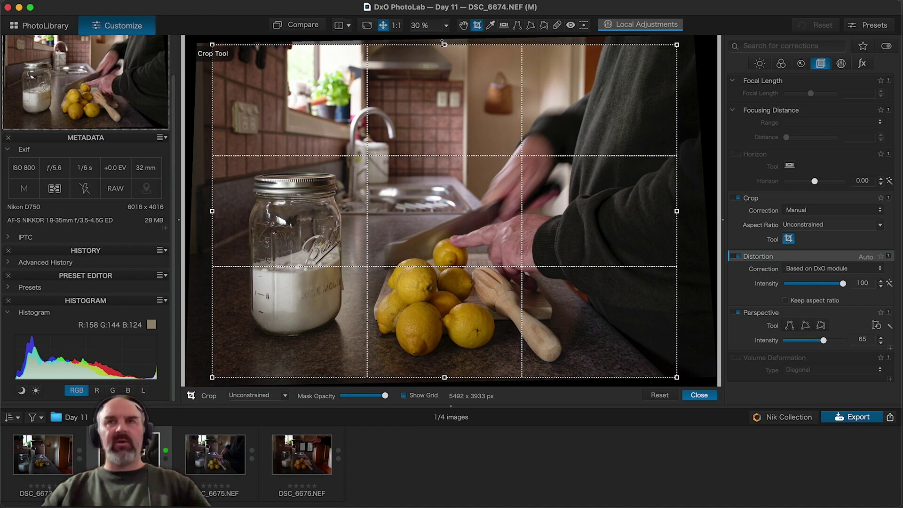
pyautogui.click(699, 396)
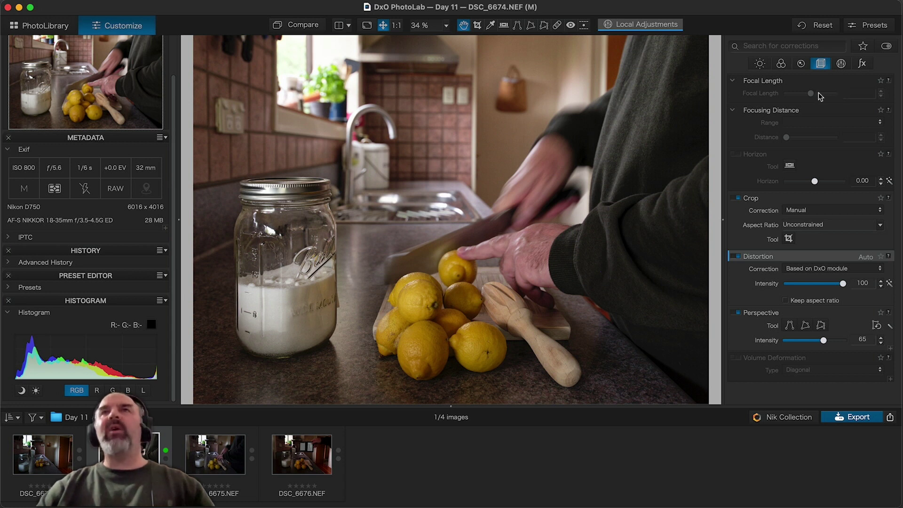
# Start Local Adjustments and place a control point on the bright kitchen window above the potted plant.
pyautogui.moveTo(649, 29)
pyautogui.click(649, 29)
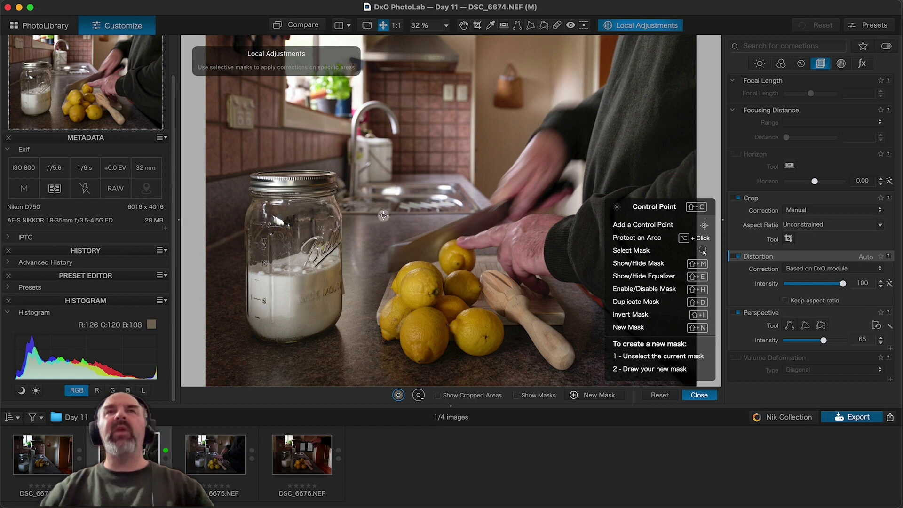
pyautogui.rightClick(332, 139)
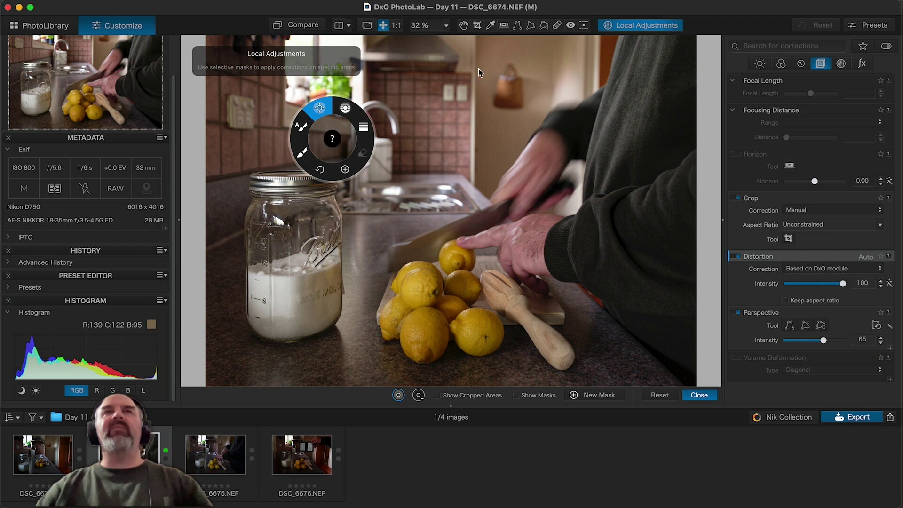
pyautogui.hotkey('shift', 'c')
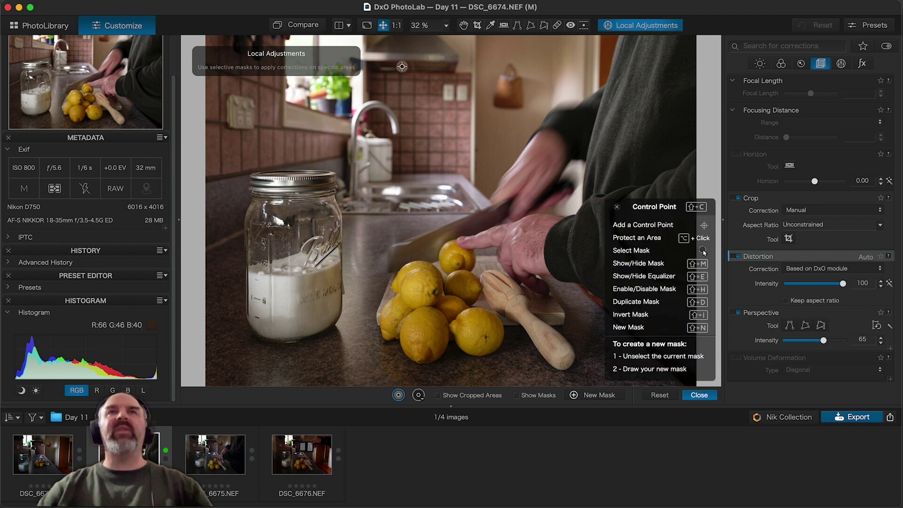
pyautogui.click(342, 42)
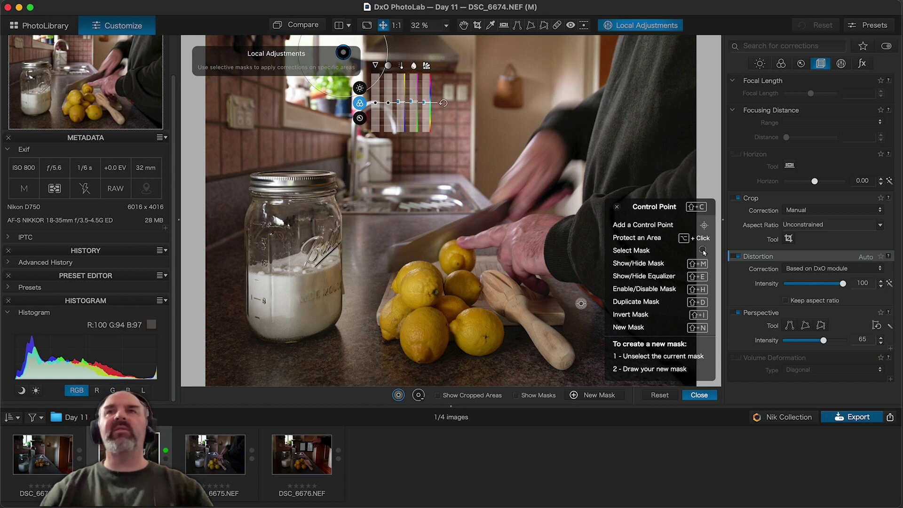
# Display the mask of the window's control point to check its coverage, and return to the normal view.
pyautogui.click(625, 328)
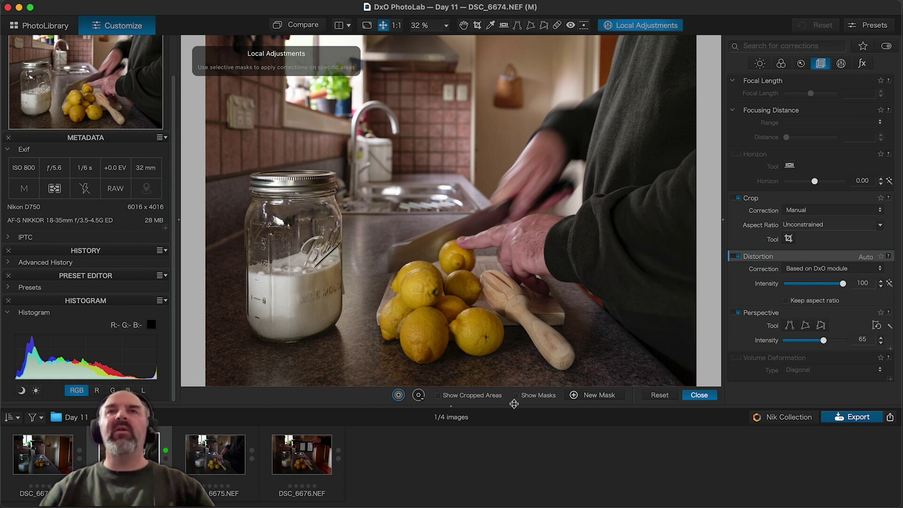
pyautogui.press('super+z')
pyautogui.click(515, 396)
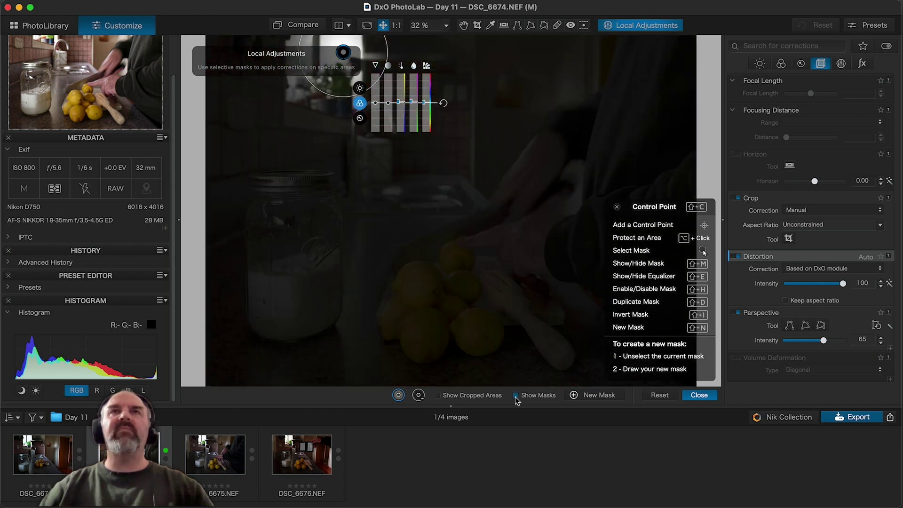
pyautogui.click(515, 397)
pyautogui.press('Delete')
pyautogui.press('super+z')
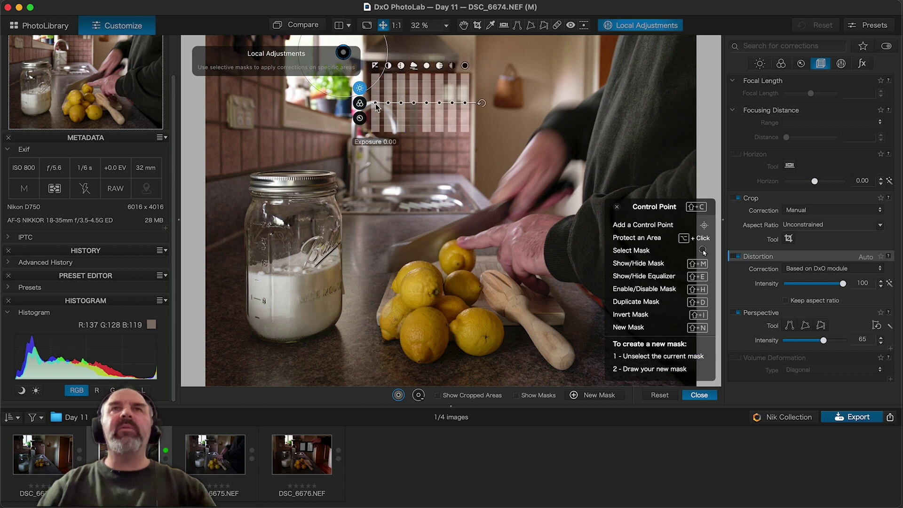
# Lower the exposure of the window's control point and reposition it slightly within the bright window area at 75% zoom.
pyautogui.moveTo(375, 102); pyautogui.dragTo(375, 129)
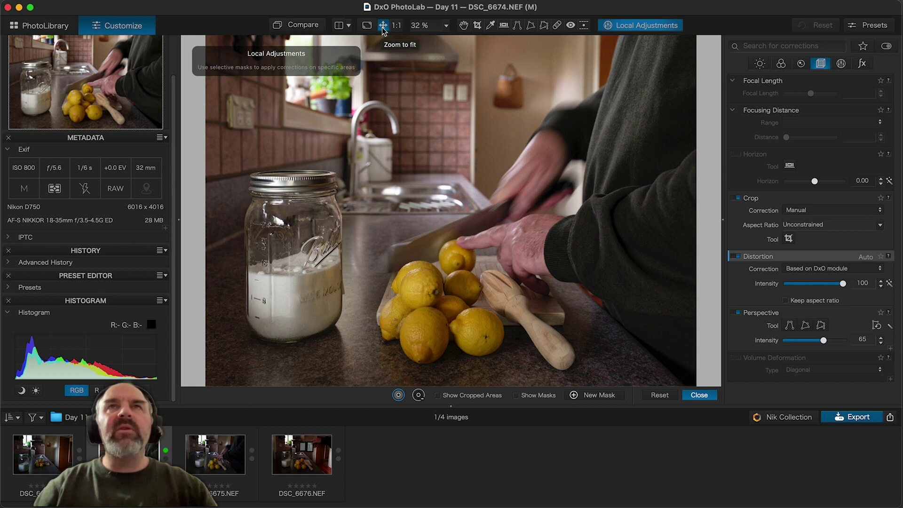
pyautogui.click(446, 27)
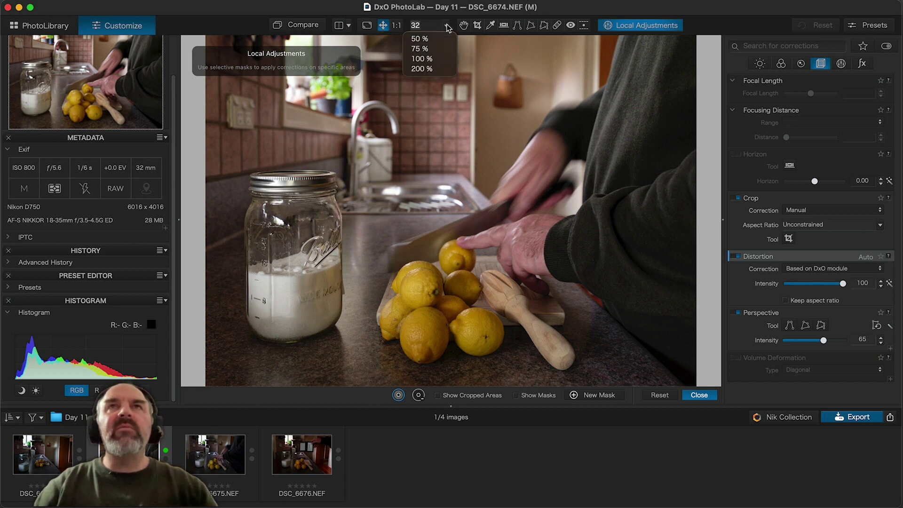
pyautogui.click(419, 49)
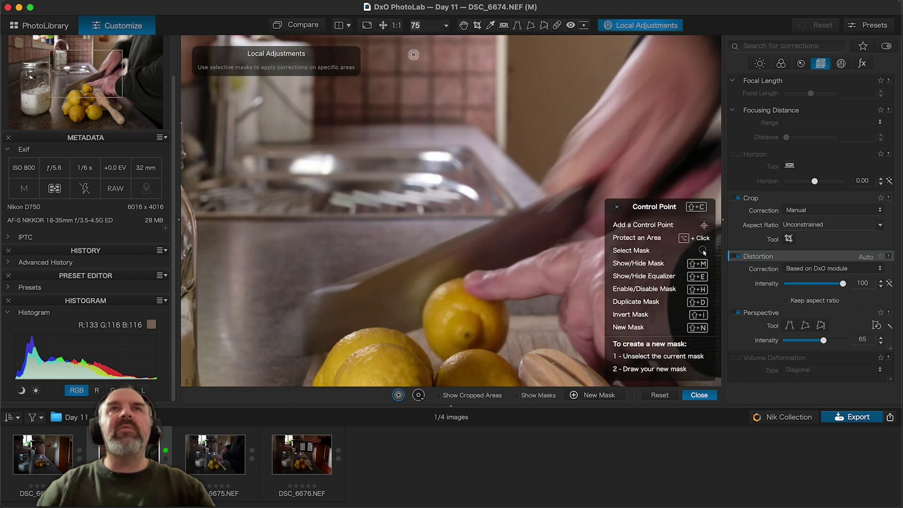
pyautogui.hscroll(-10, 350, 196)
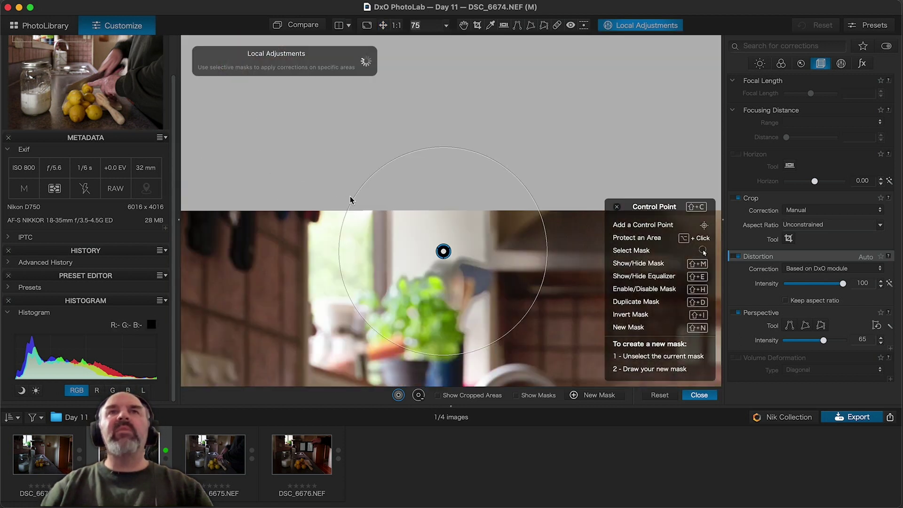
pyautogui.scroll(-2, 346, 196)
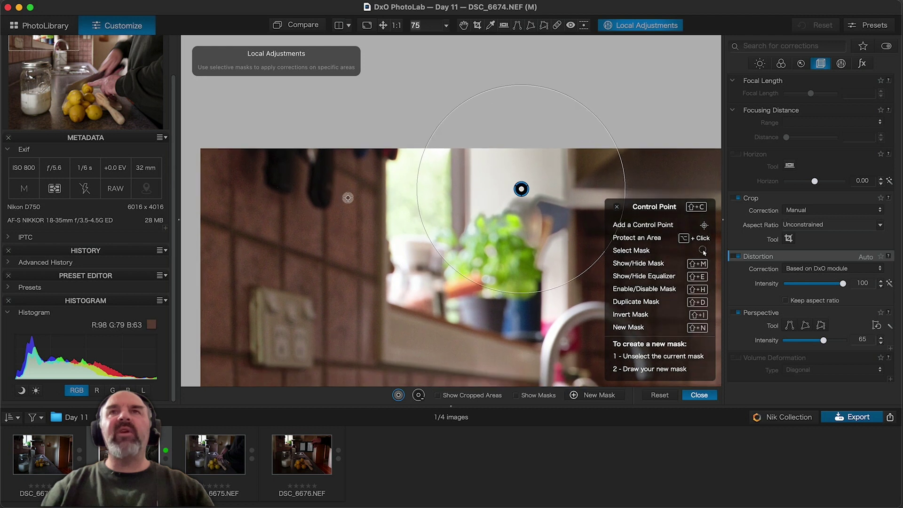
pyautogui.moveTo(521, 189); pyautogui.dragTo(506, 179)
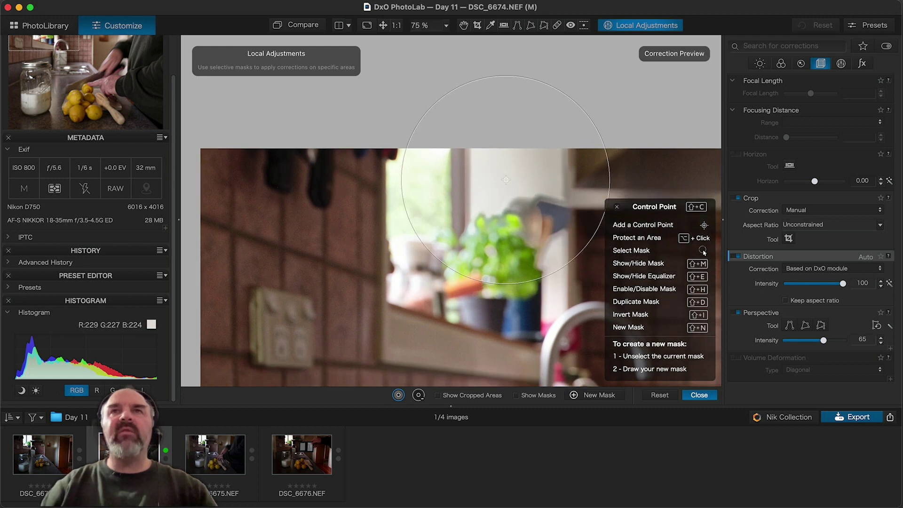
# Fine-tune the control point's exposure, reduce its highlights to about -44, and enlarge its radius to cover the whole window and plant.
pyautogui.moveTo(539, 247); pyautogui.dragTo(538, 237)
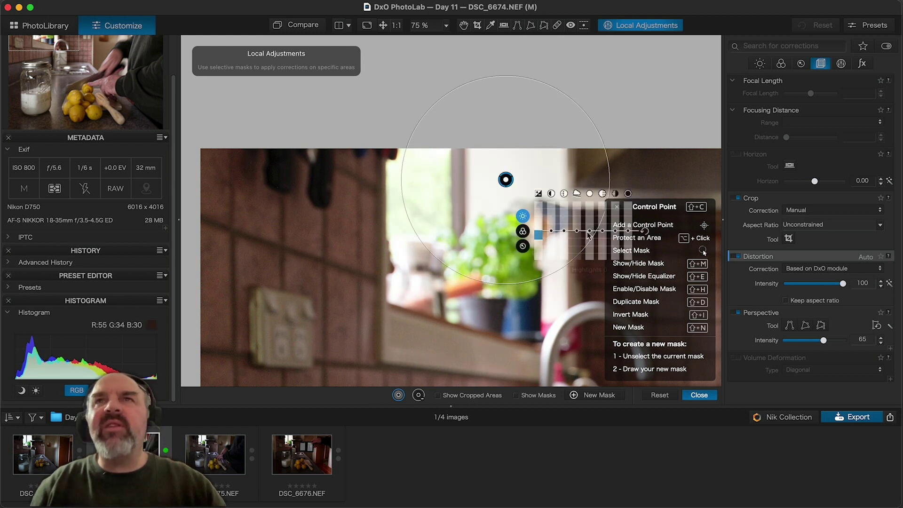
pyautogui.moveTo(590, 234); pyautogui.dragTo(590, 249)
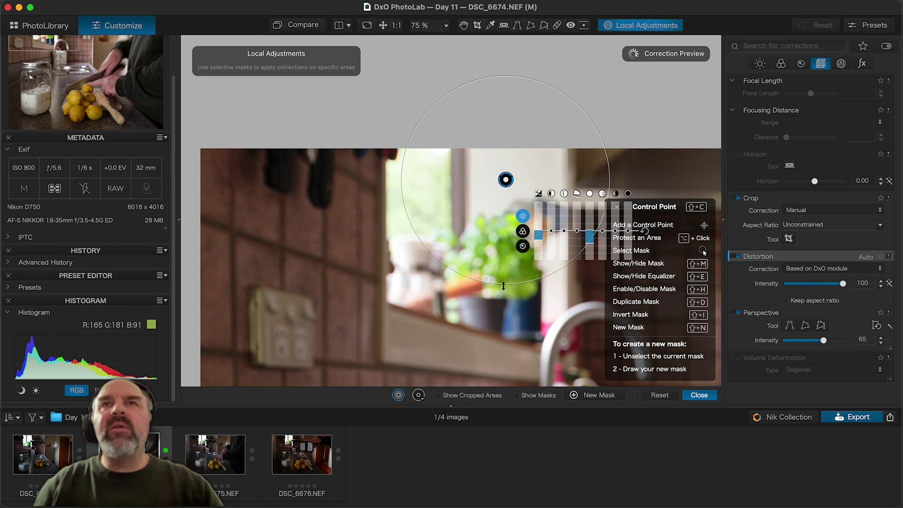
pyautogui.moveTo(501, 313); pyautogui.dragTo(497, 344)
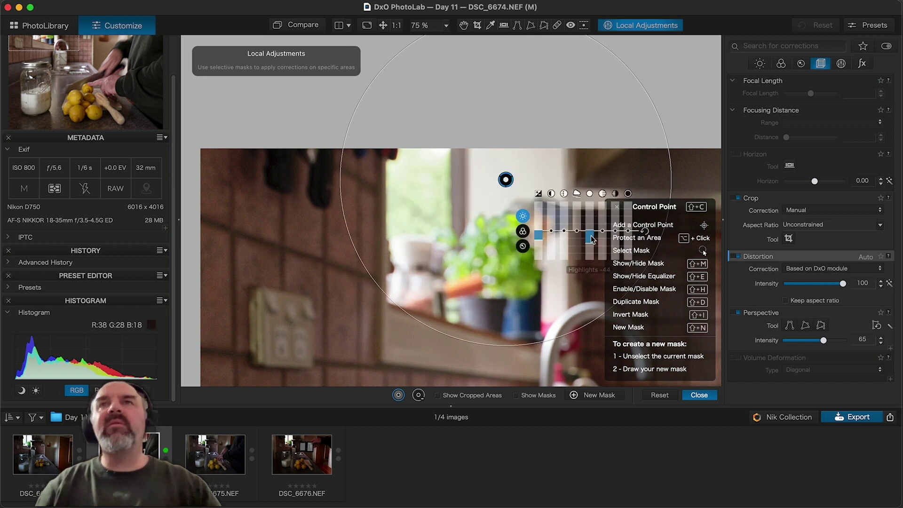
pyautogui.moveTo(589, 245); pyautogui.dragTo(590, 243)
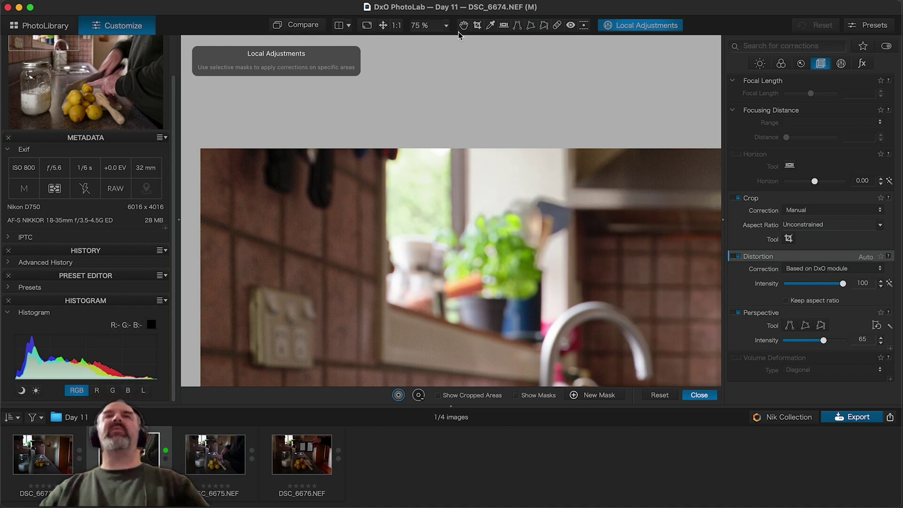
# Check the whole photo, and compare the window area at 50% zoom with its uncorrected version.
pyautogui.click(384, 26)
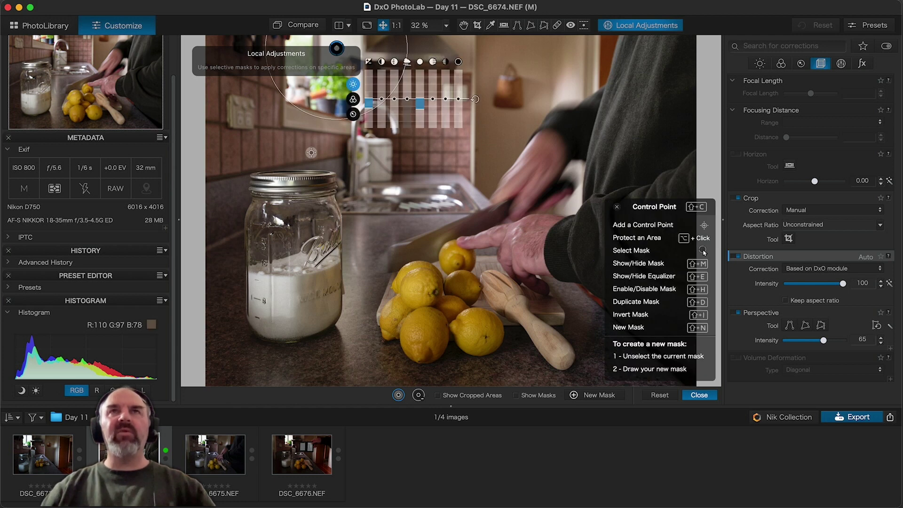
pyautogui.click(445, 26)
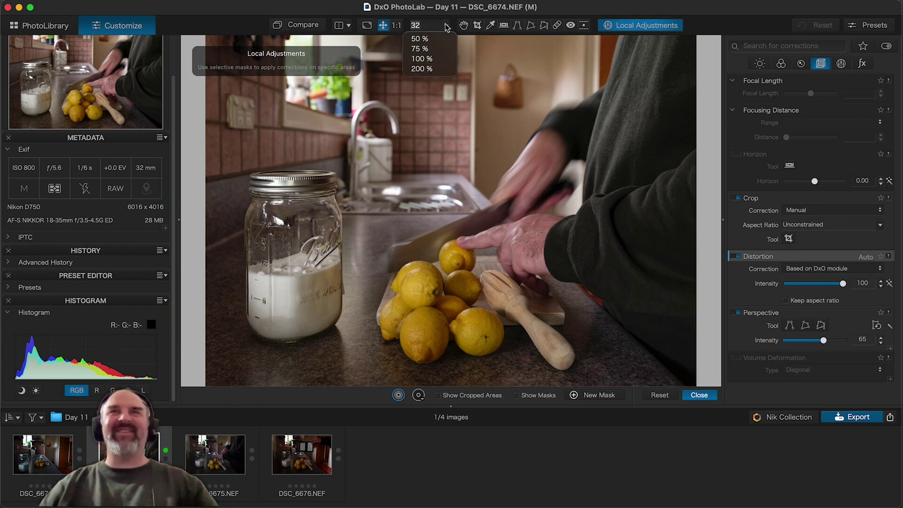
pyautogui.click(426, 39)
pyautogui.scroll(10, 415, 159)
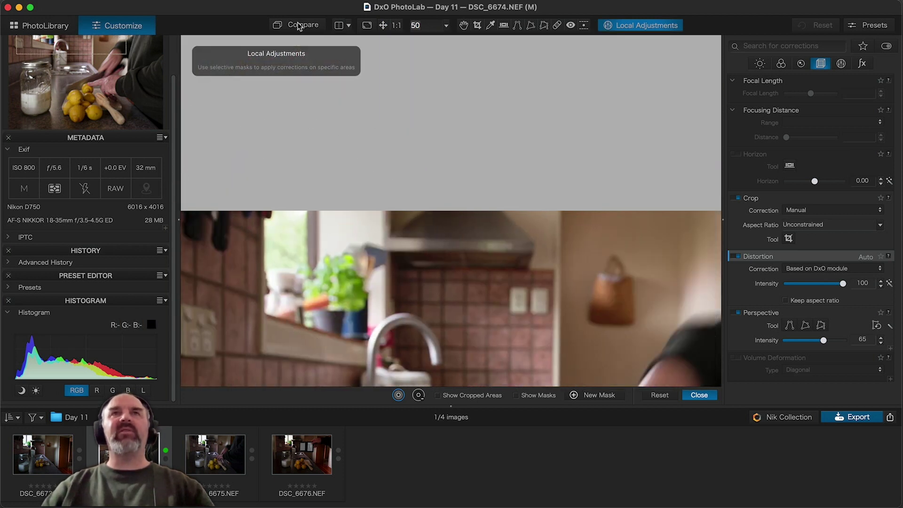
pyautogui.click(298, 24)
pyautogui.click(299, 24)
pyautogui.click(298, 24)
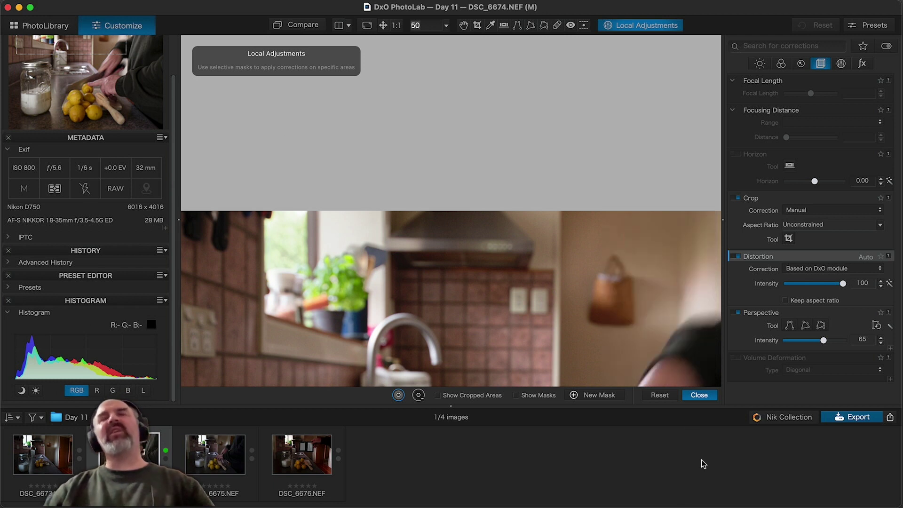
# Ease the window control point's highlights reduction to about -8 and fine-tune its exposure.
pyautogui.moveTo(430, 295); pyautogui.dragTo(428, 285)
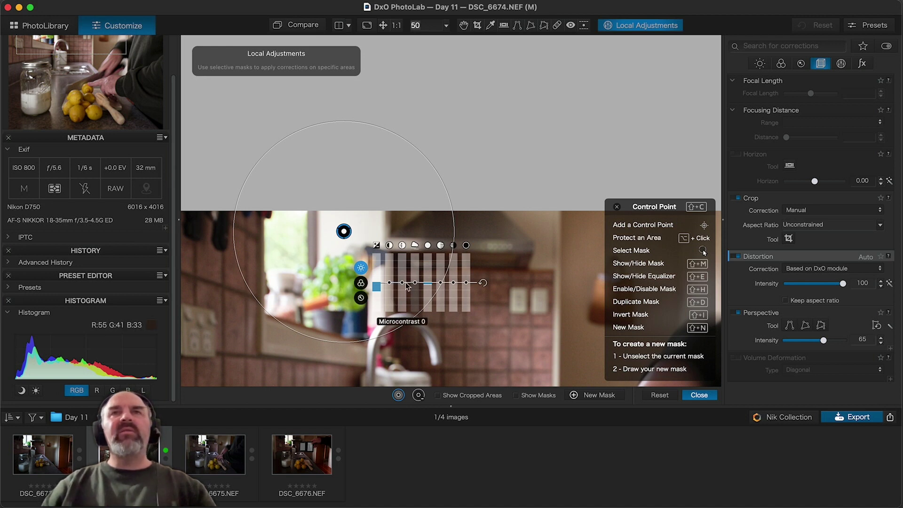
pyautogui.click(427, 289)
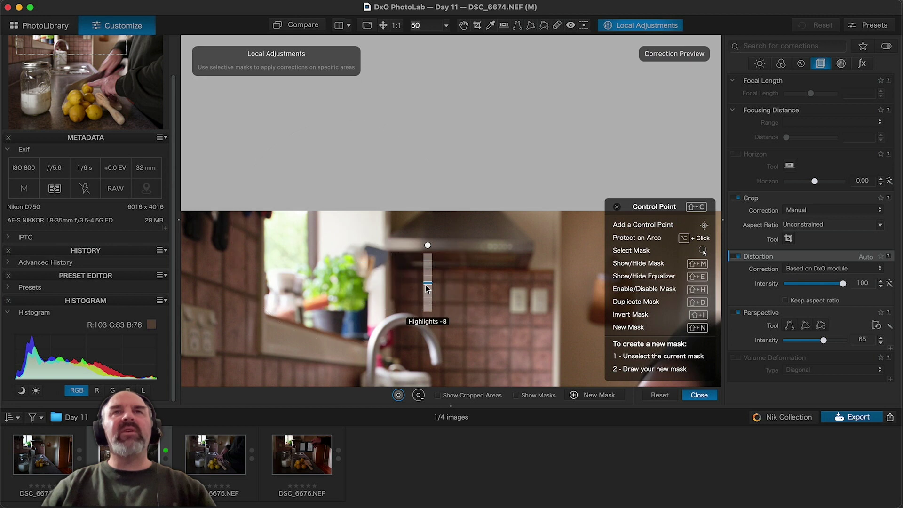
pyautogui.click(378, 292)
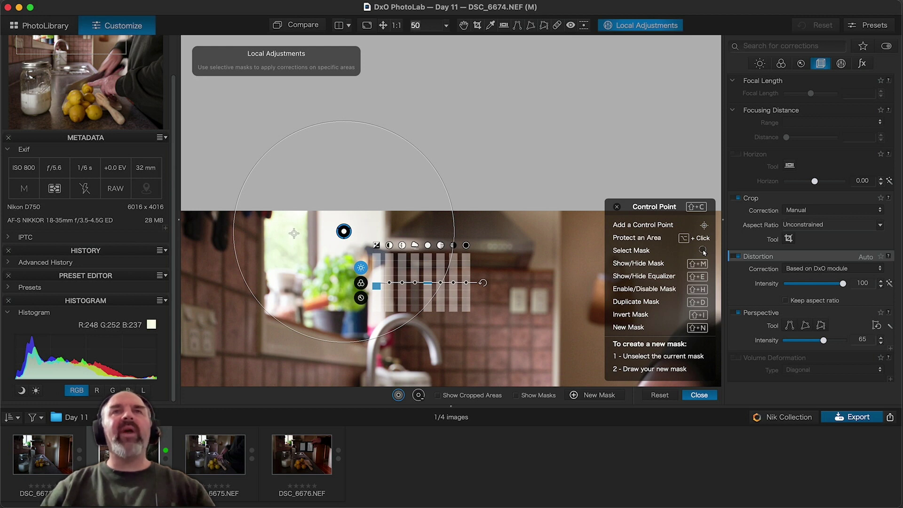
# Compare the readjusted window with the uncorrected image, and return to the view of the whole photo.
pyautogui.click(305, 27)
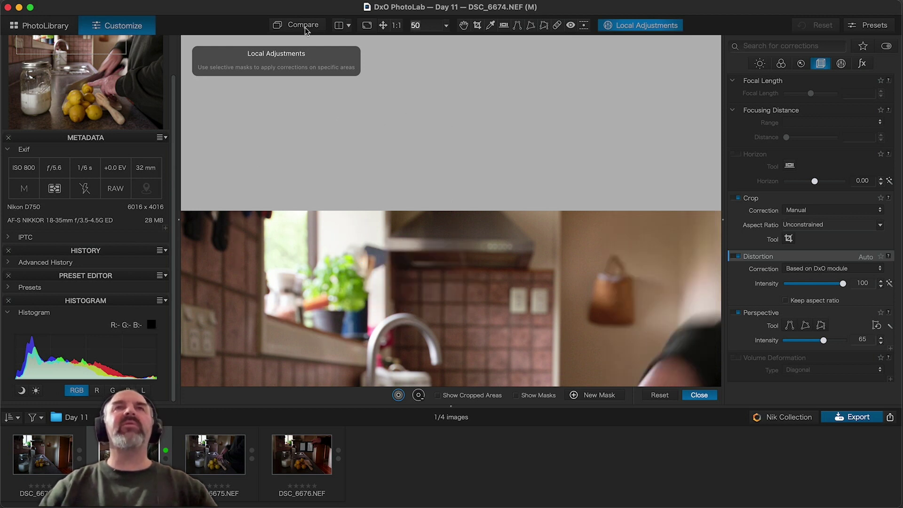
pyautogui.click(305, 27)
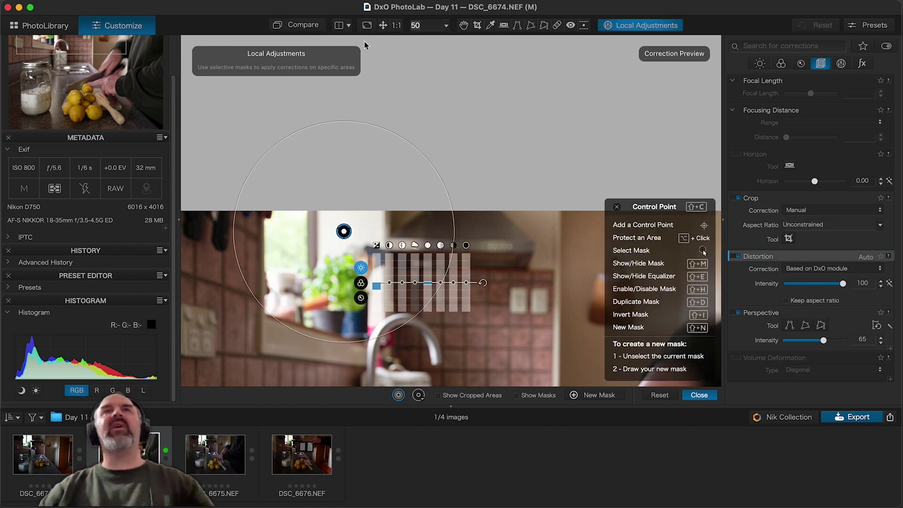
pyautogui.click(384, 25)
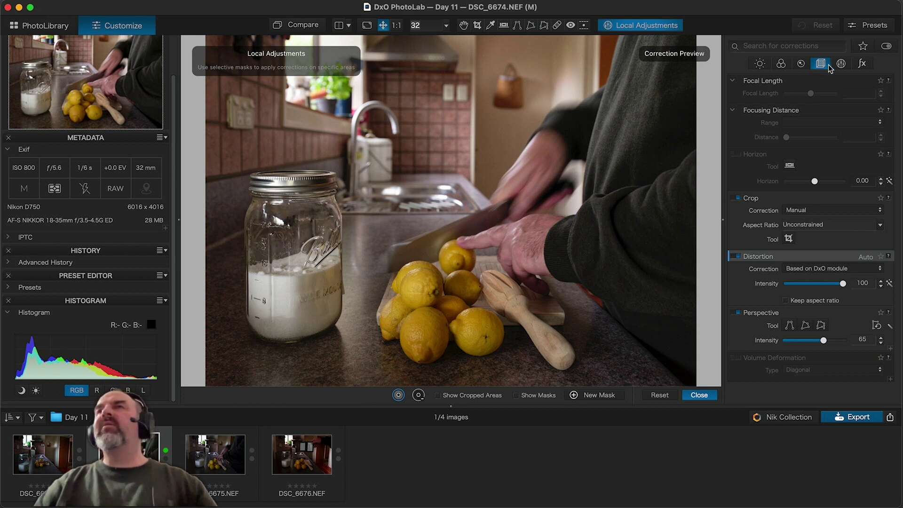
# Darken the photo's edges with Creative Vignetting at an intensity of -16, trying the -100 extreme first.
pyautogui.click(862, 64)
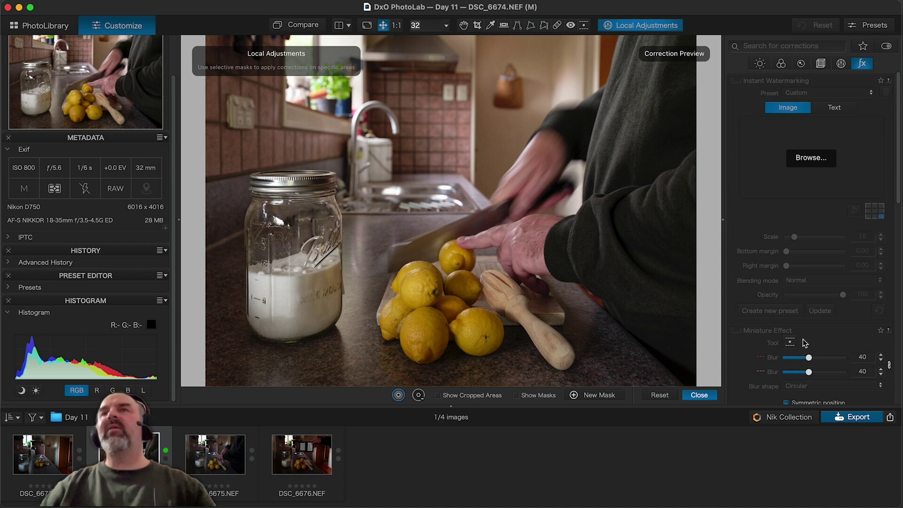
pyautogui.scroll(5, 804, 342)
pyautogui.scroll(-1, 802, 338)
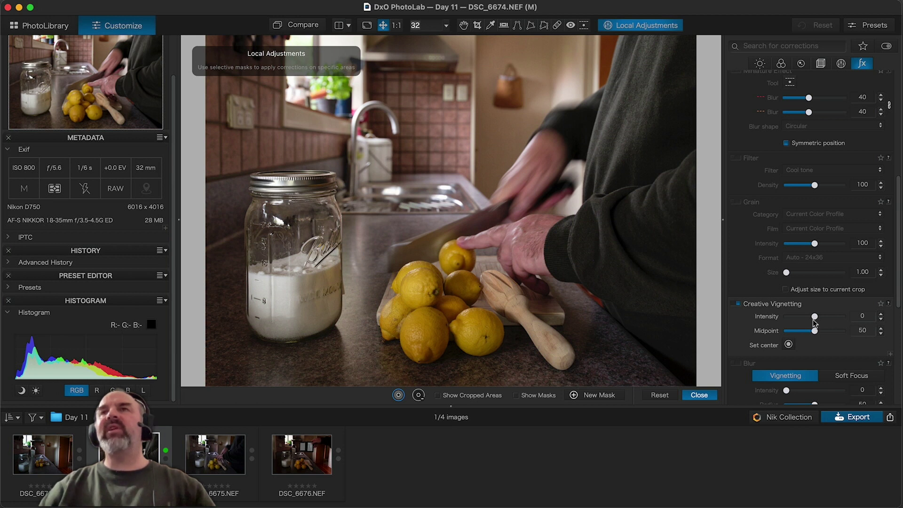
pyautogui.moveTo(815, 317); pyautogui.dragTo(738, 317)
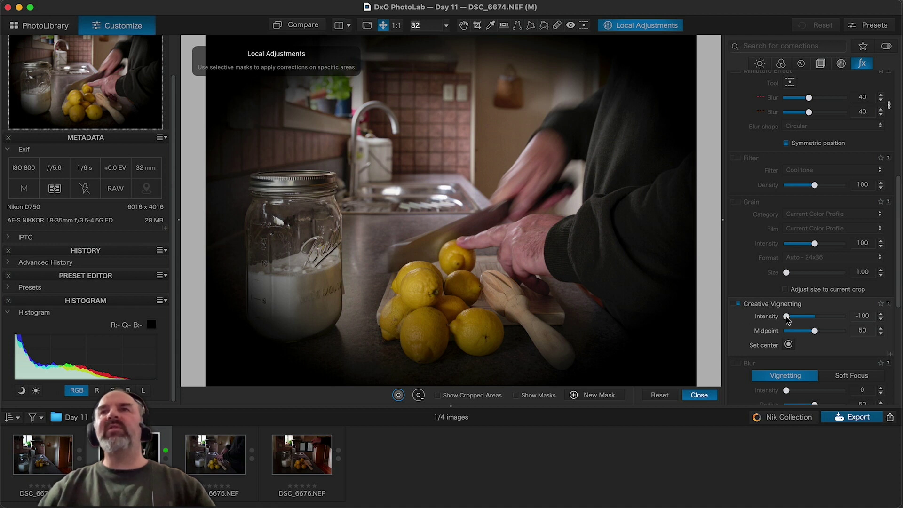
pyautogui.moveTo(787, 318); pyautogui.dragTo(812, 320)
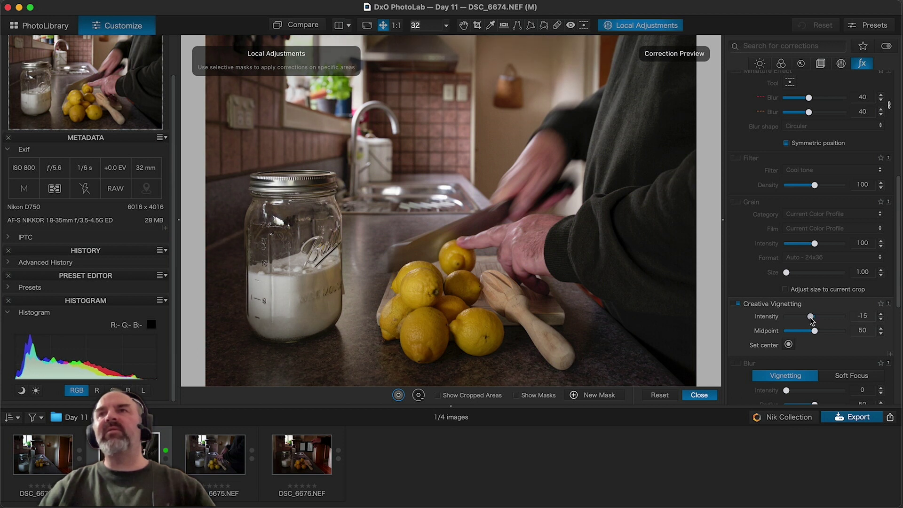
# Turn Creative Vignetting off and on repeatedly to compare its effect, leaving it enabled.
pyautogui.click(734, 304)
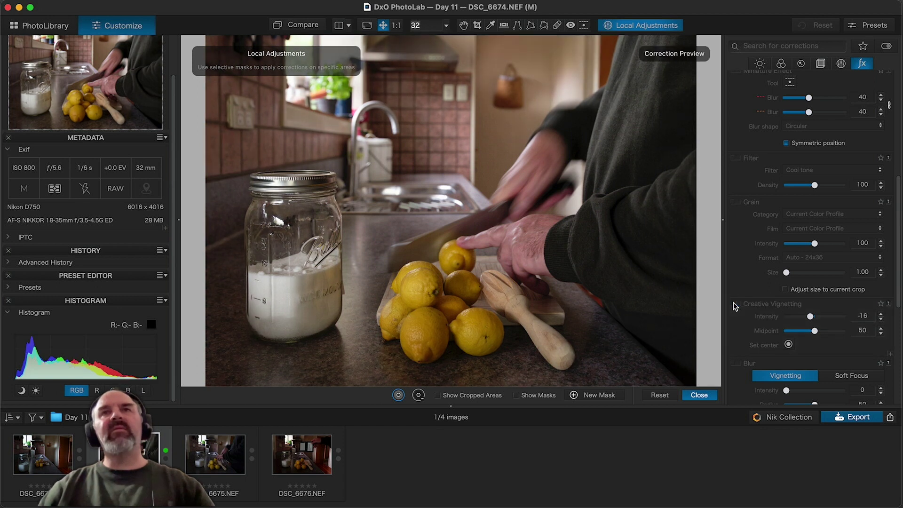
pyautogui.click(734, 304)
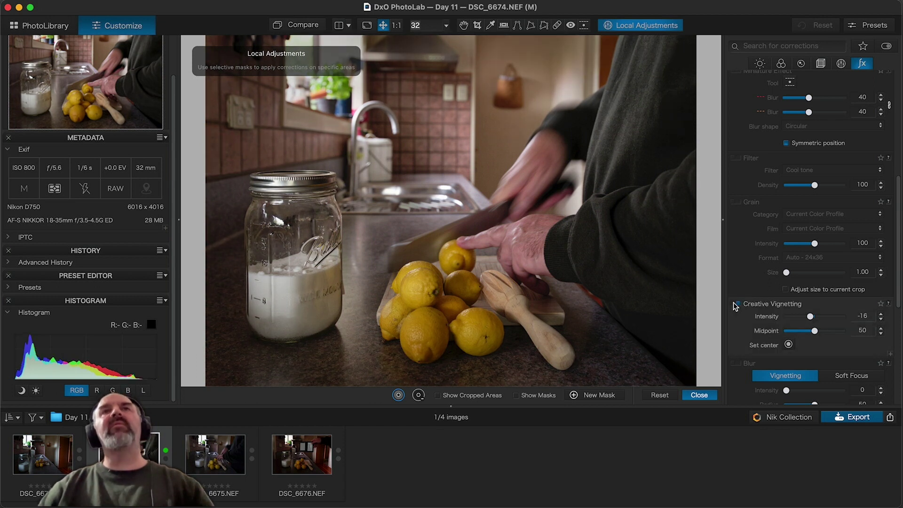
pyautogui.click(734, 304)
pyautogui.click(734, 303)
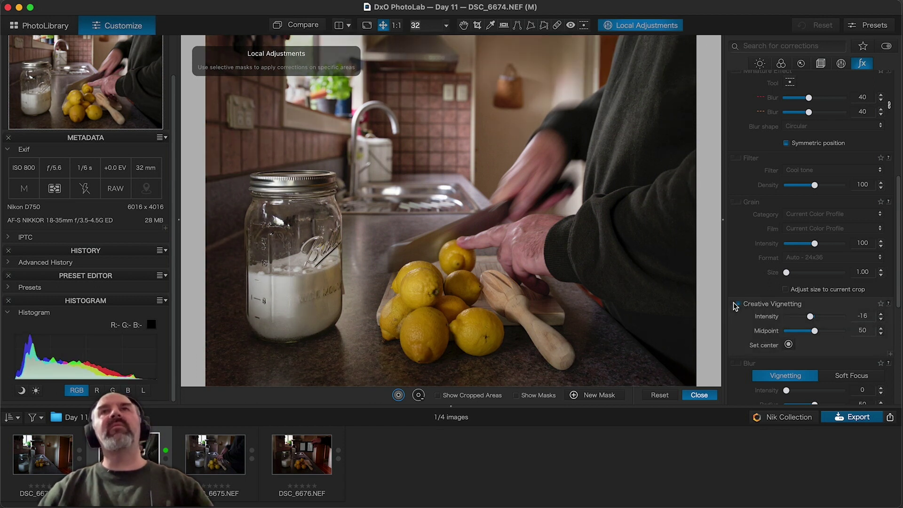
pyautogui.click(734, 304)
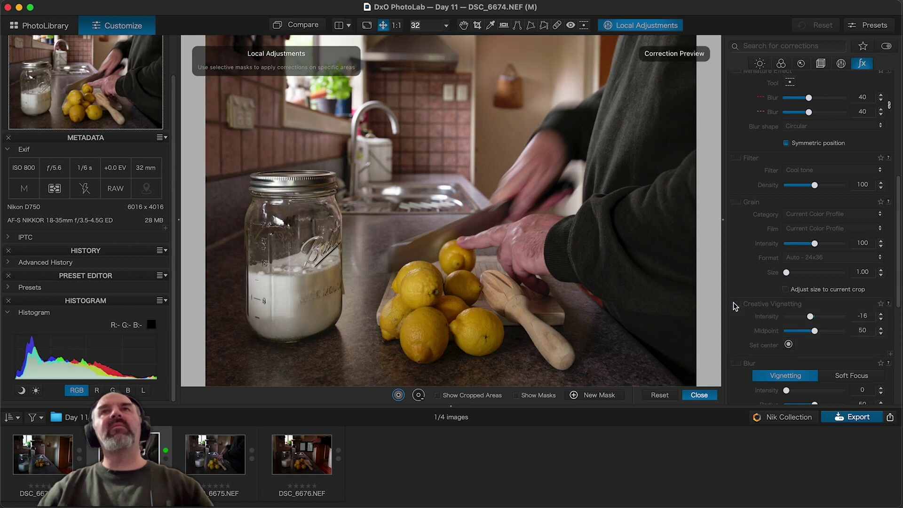
pyautogui.click(734, 304)
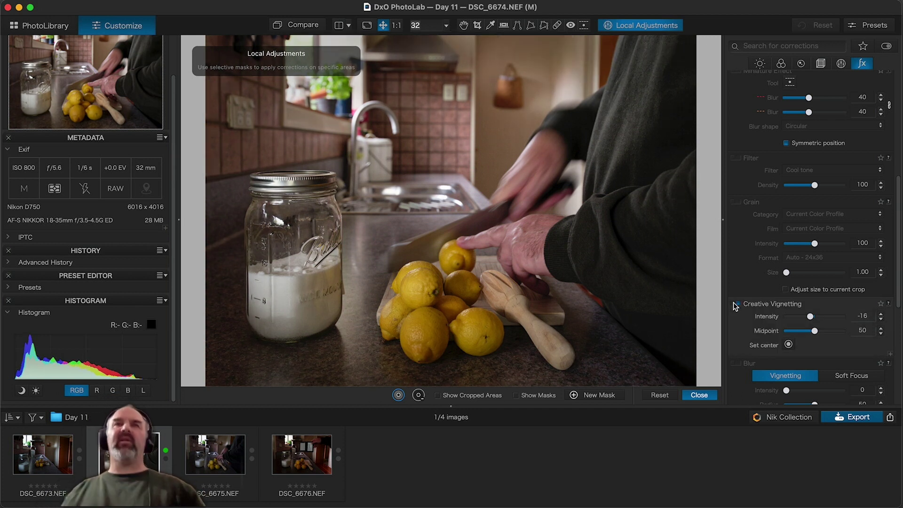